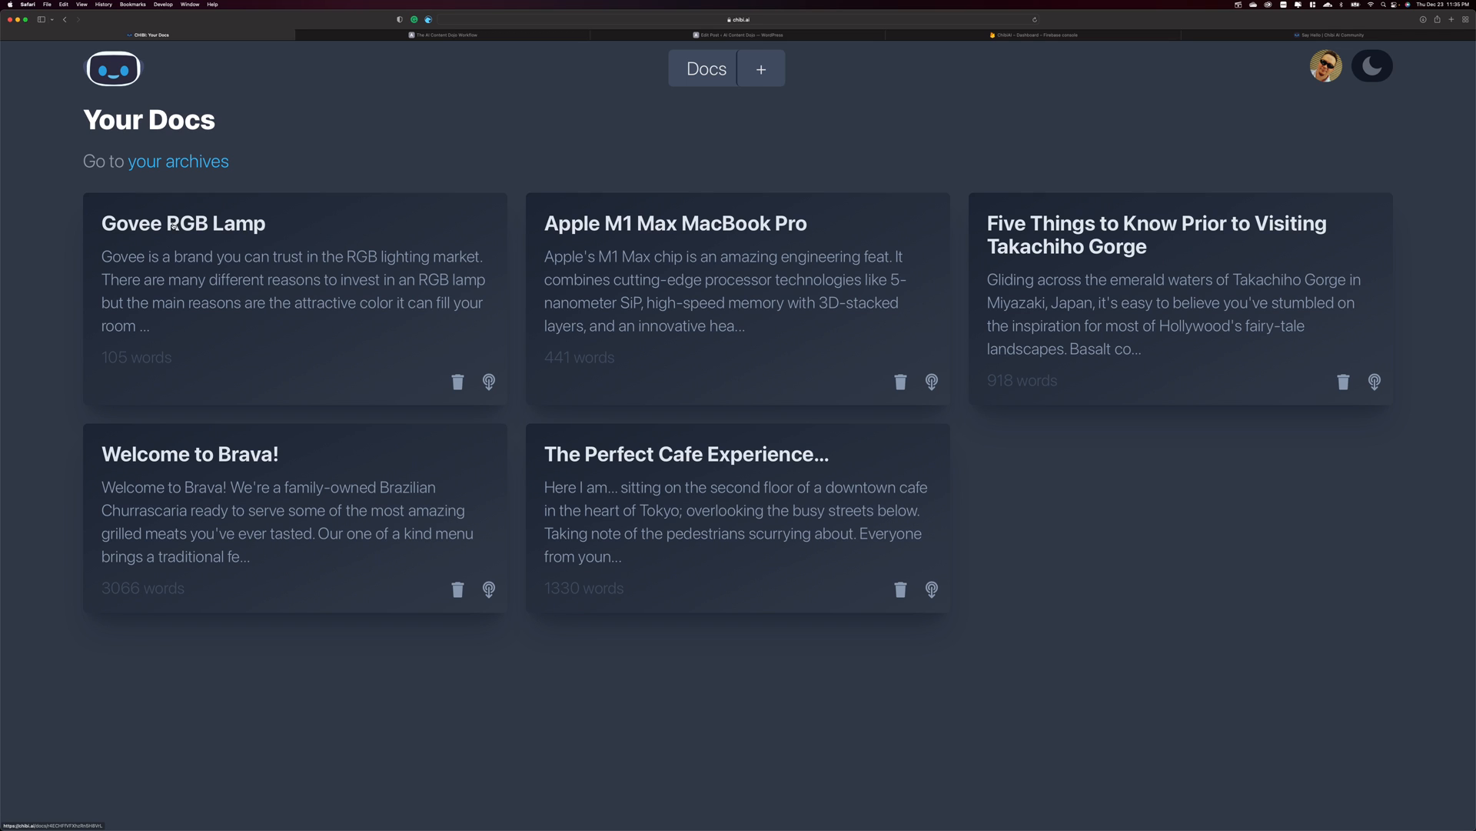
Open the Govee RGB Lamp document and add an empty line below its paragraph.
click(196, 223)
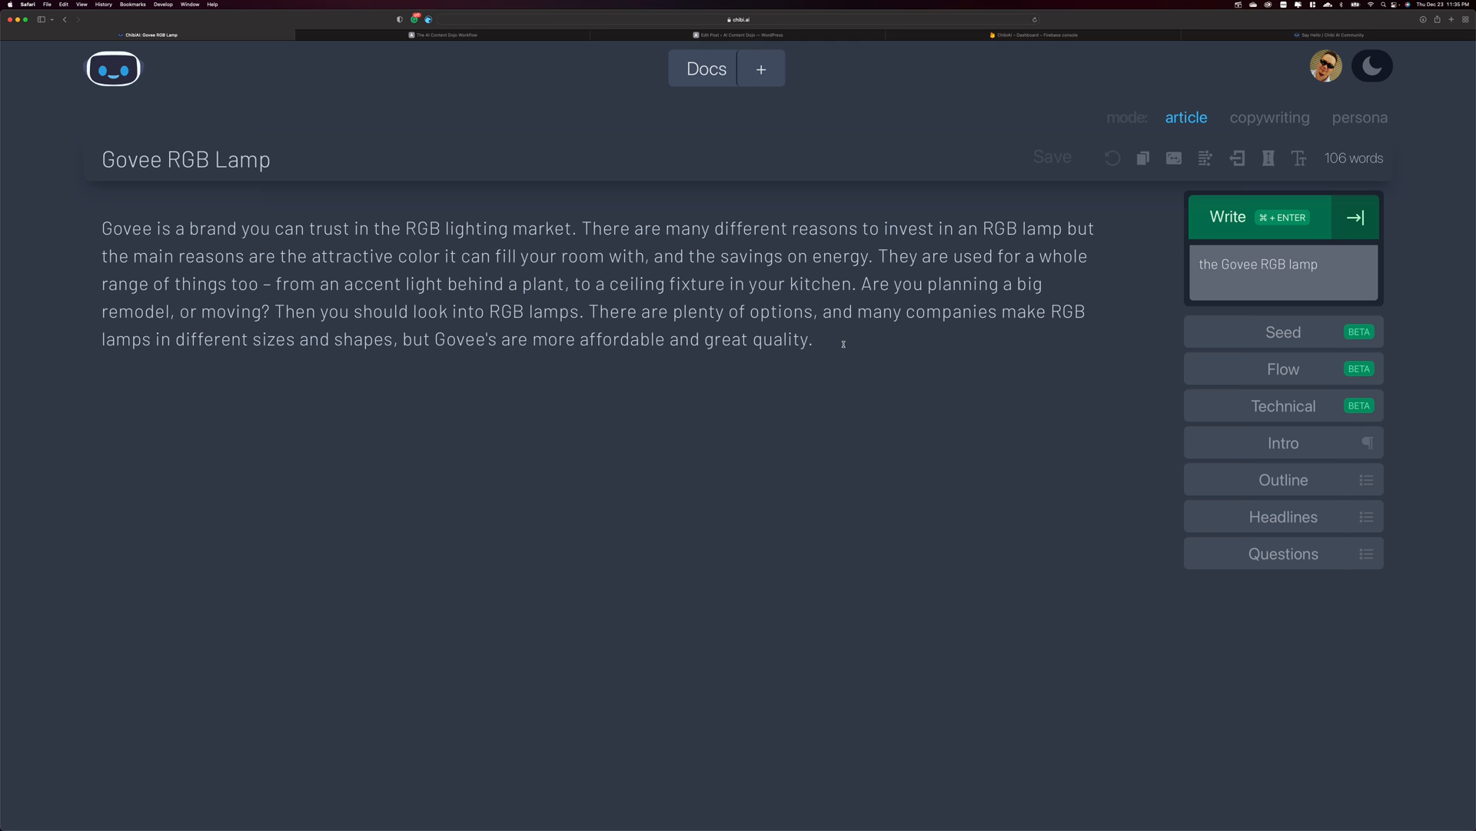
key(Return)
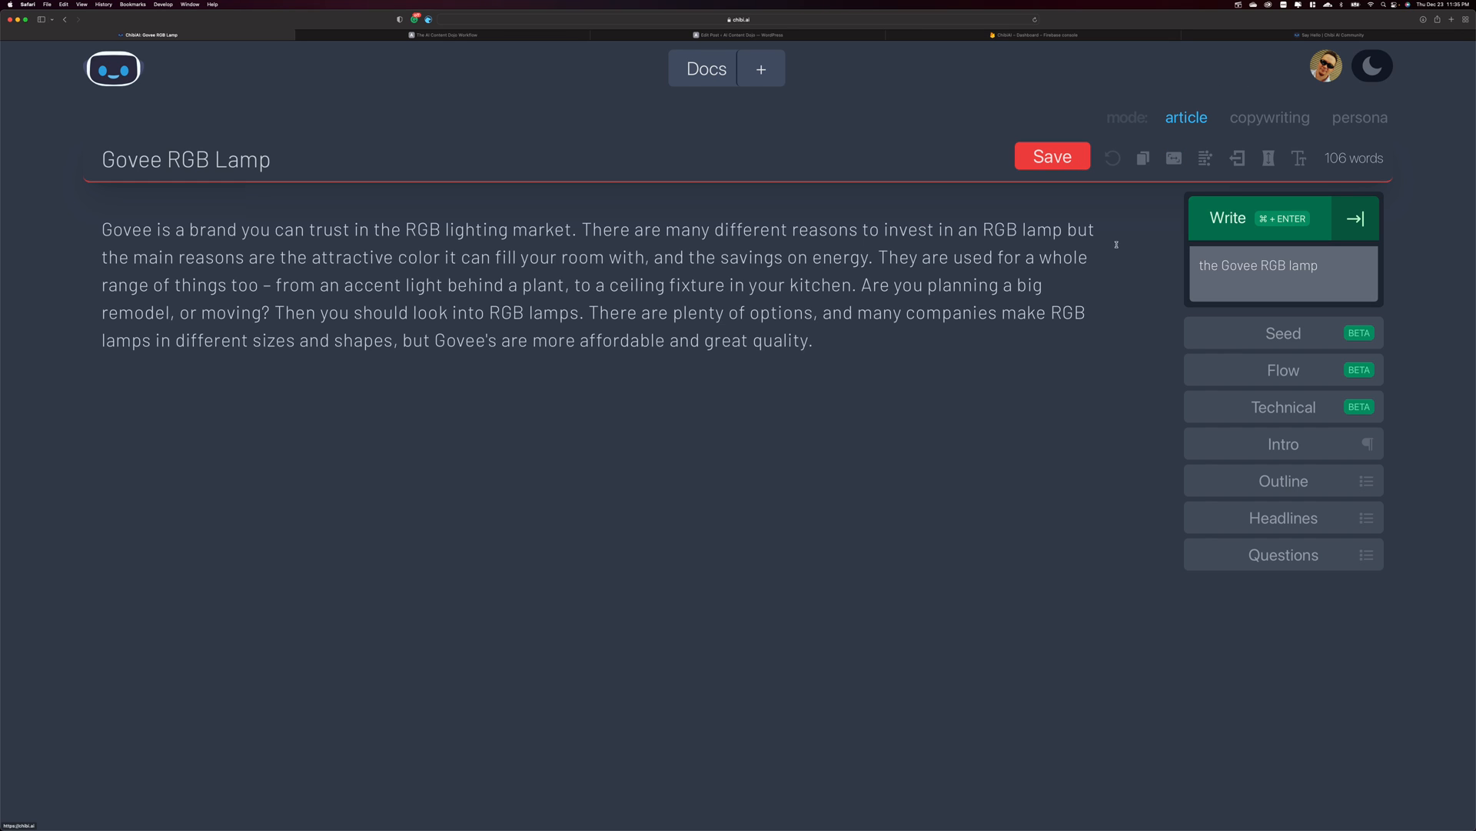
Generate Govee RGB lighting headlines and remove the unfinished last one, leaving five.
click(1280, 516)
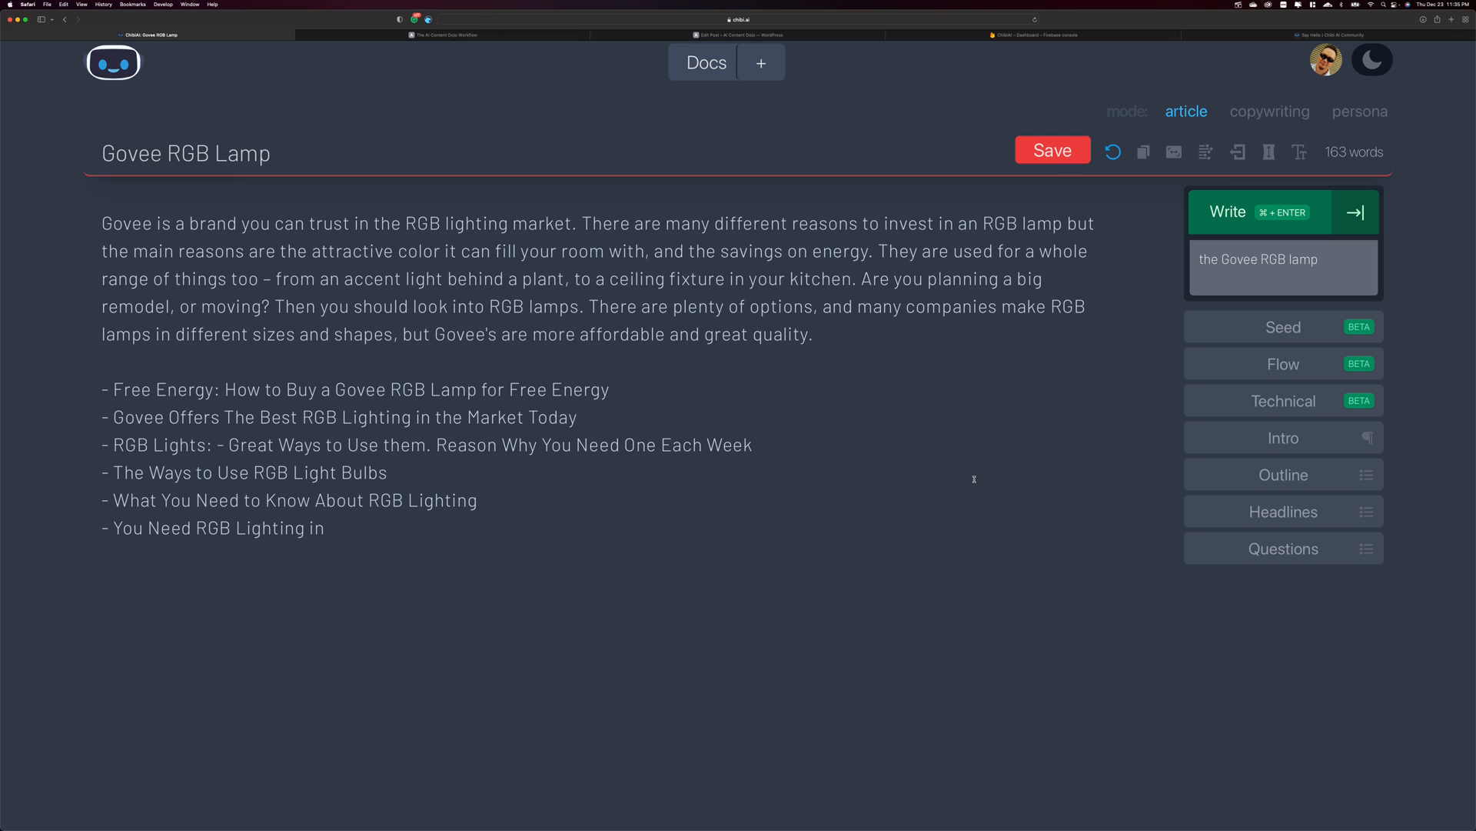
drag(366, 527, 120, 524)
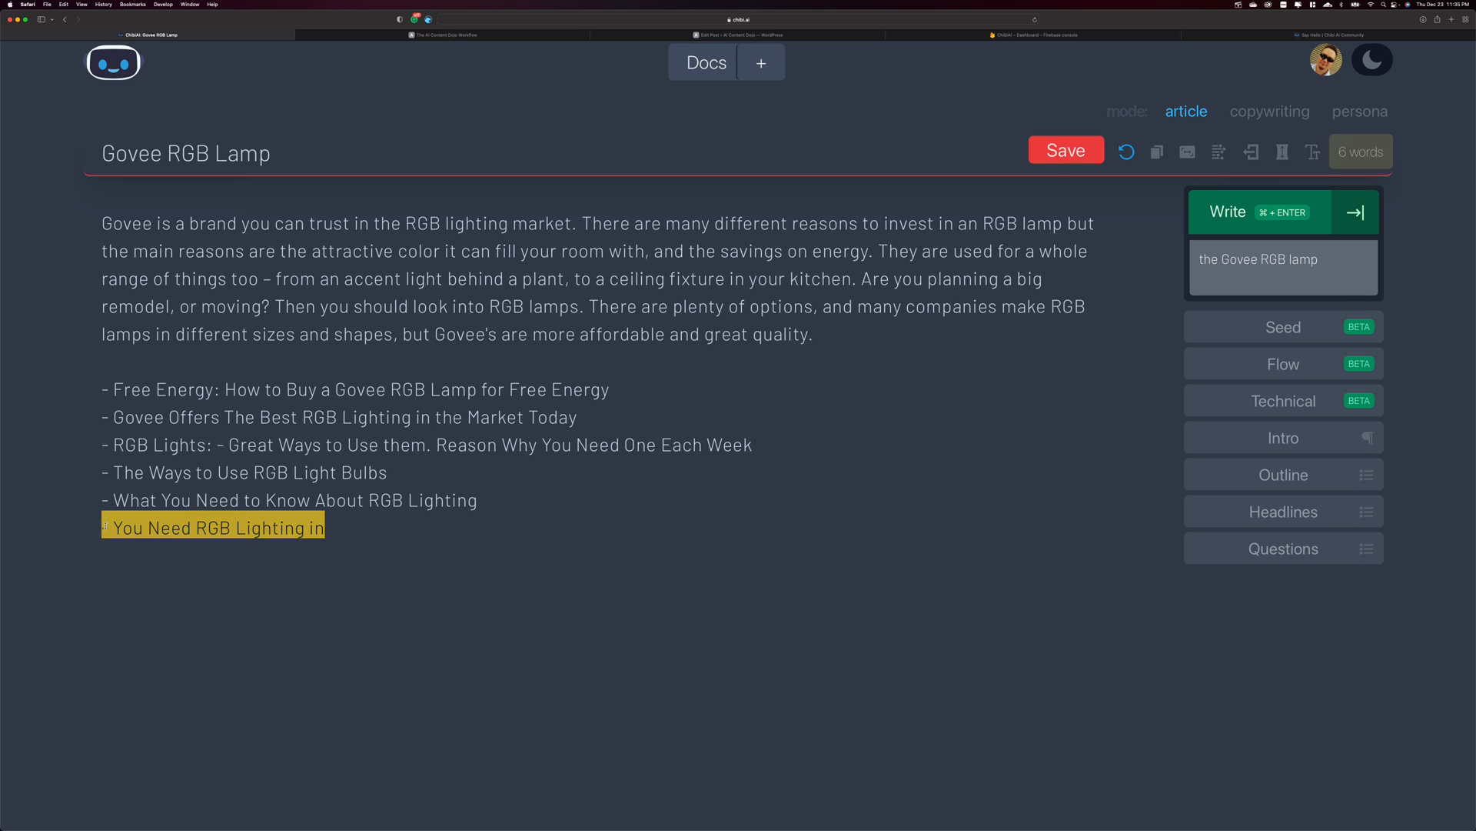
key(BackSpace)
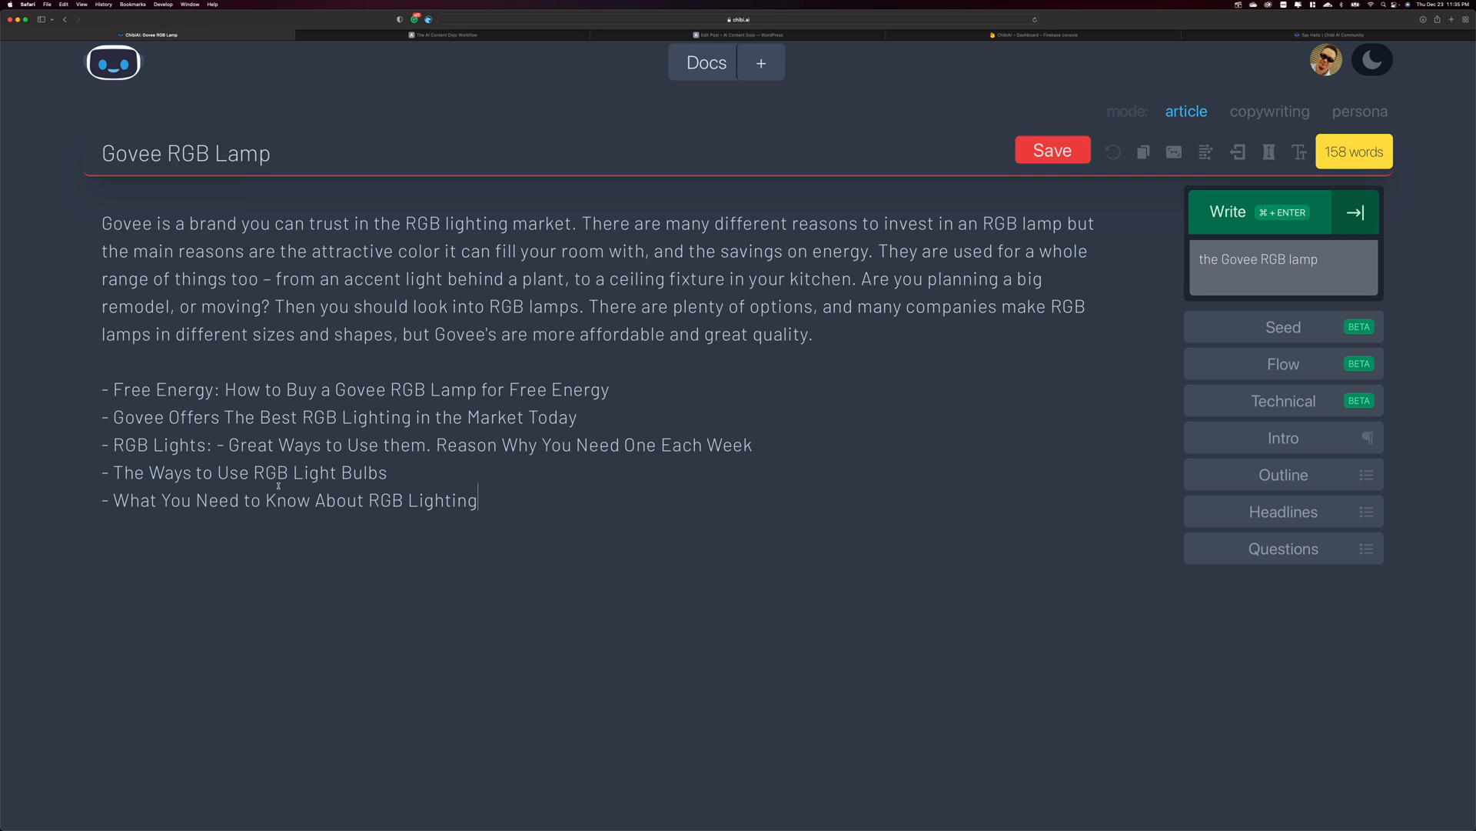
Review the five headlines and add an empty line below the list.
drag(478, 499, 102, 389)
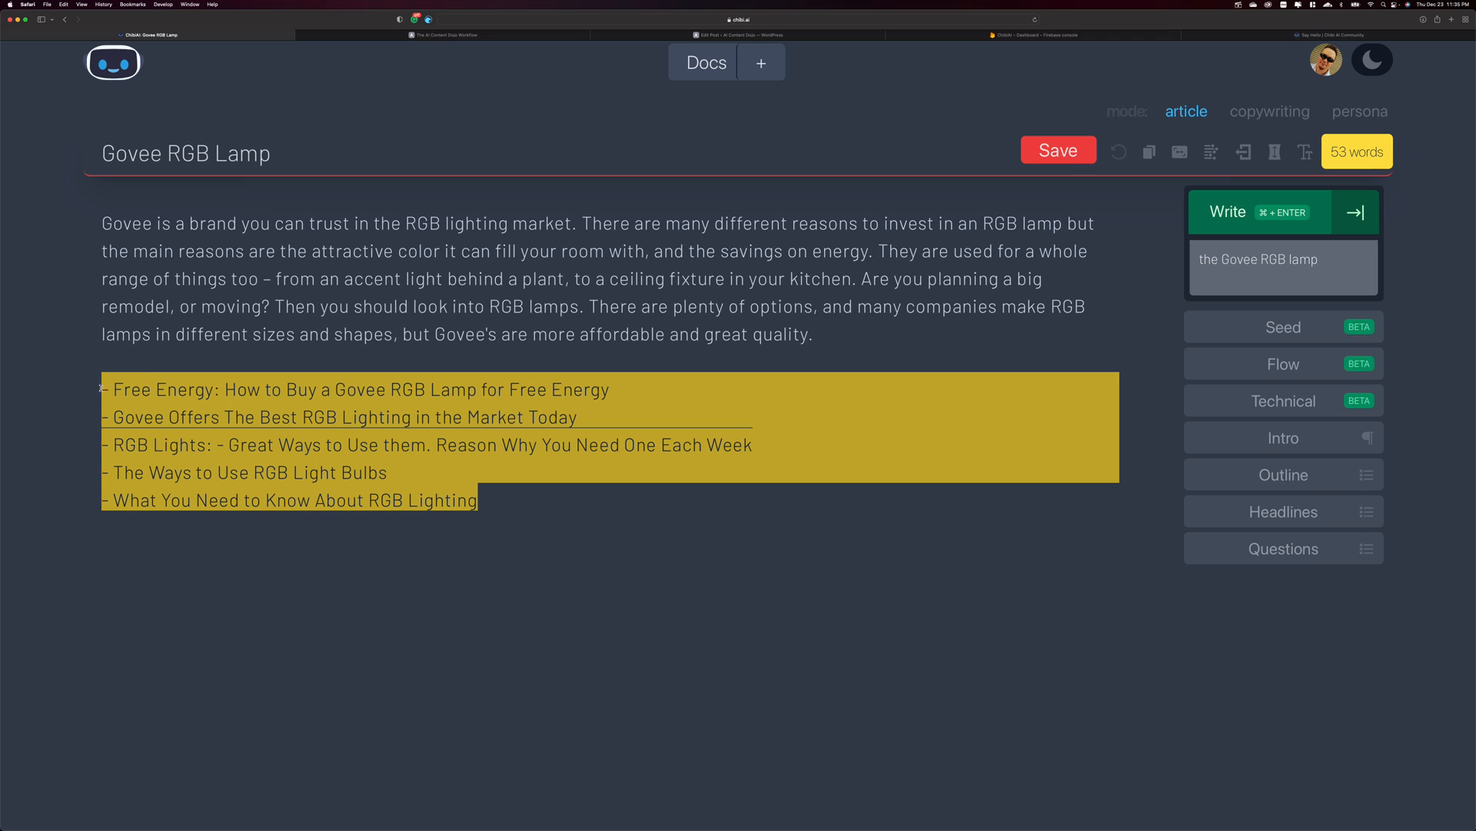
click(516, 489)
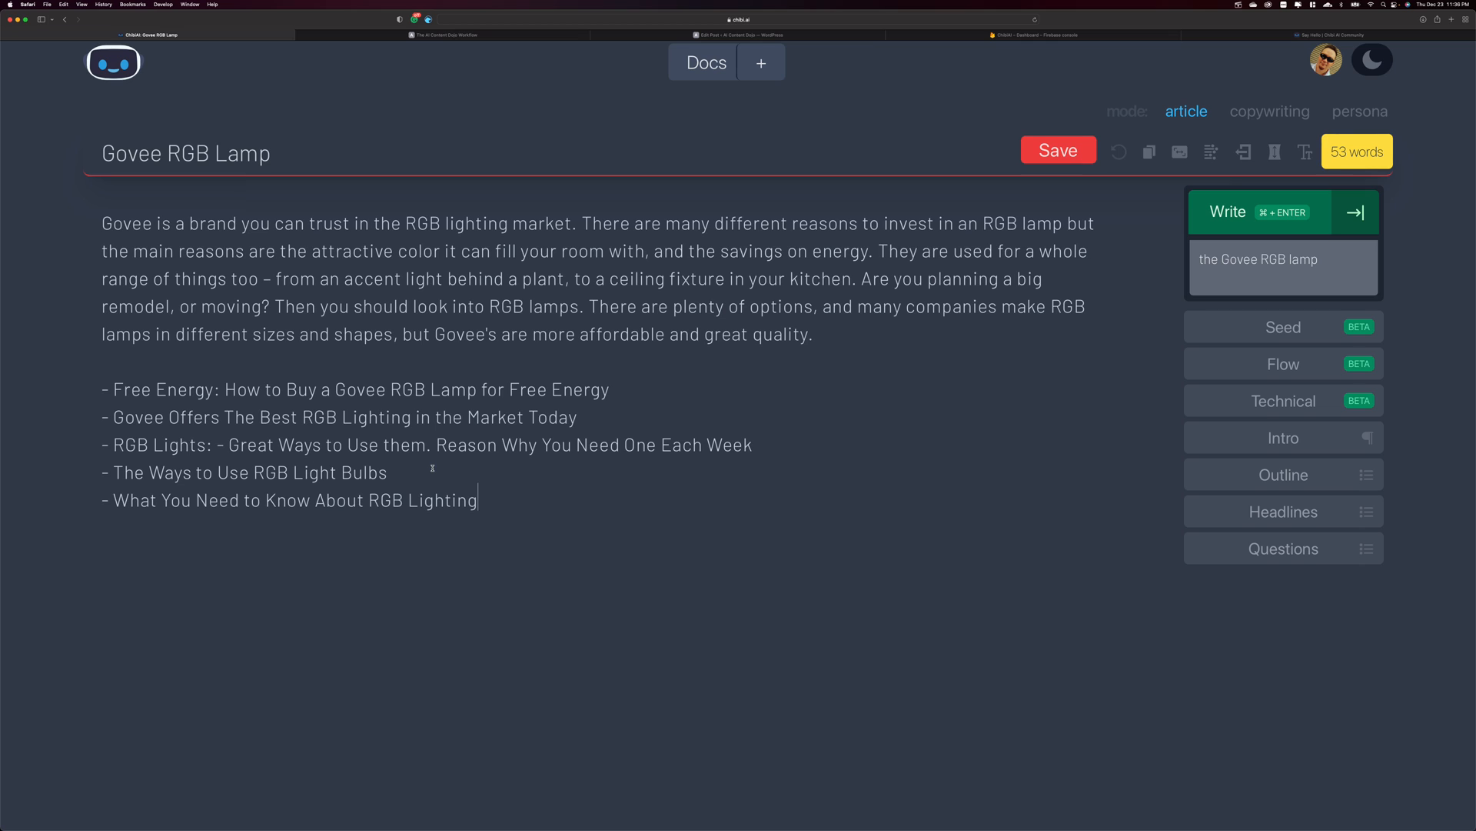
key(Return)
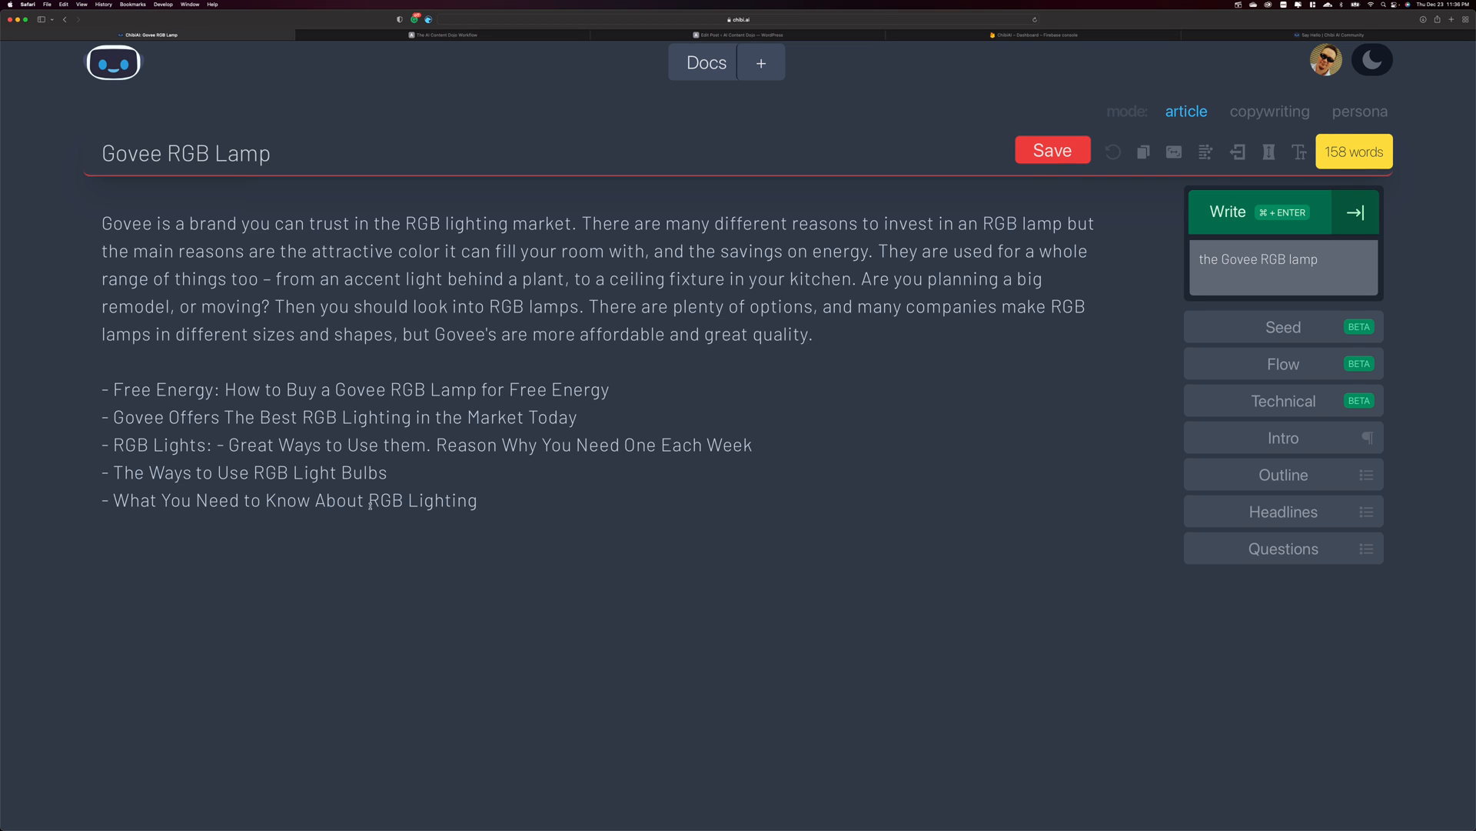
drag(493, 500, 104, 391)
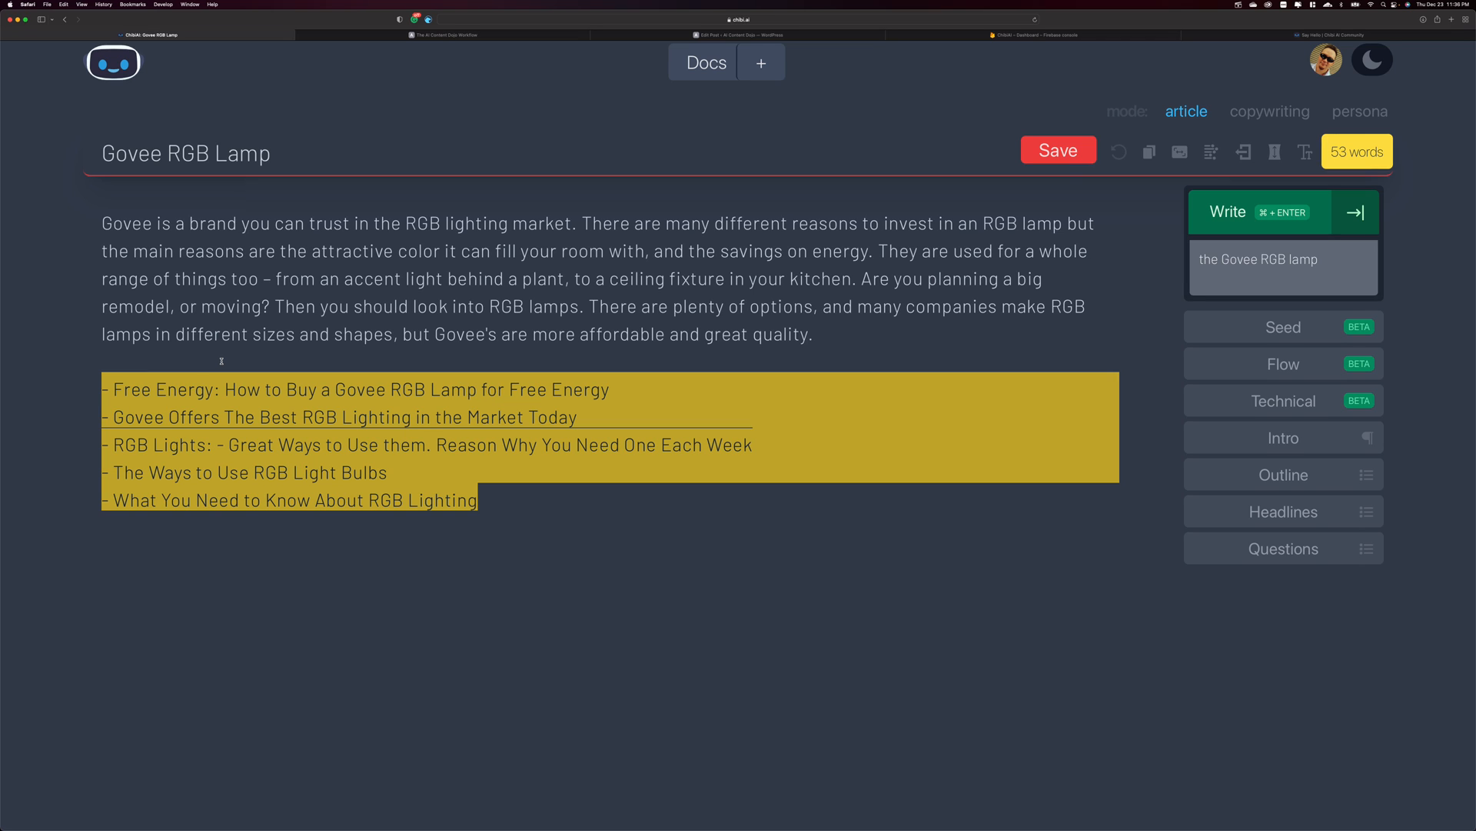
Wrap the opening Govee paragraph in {{ }} to lock it as the seed text, then review the headlines.
click(240, 534)
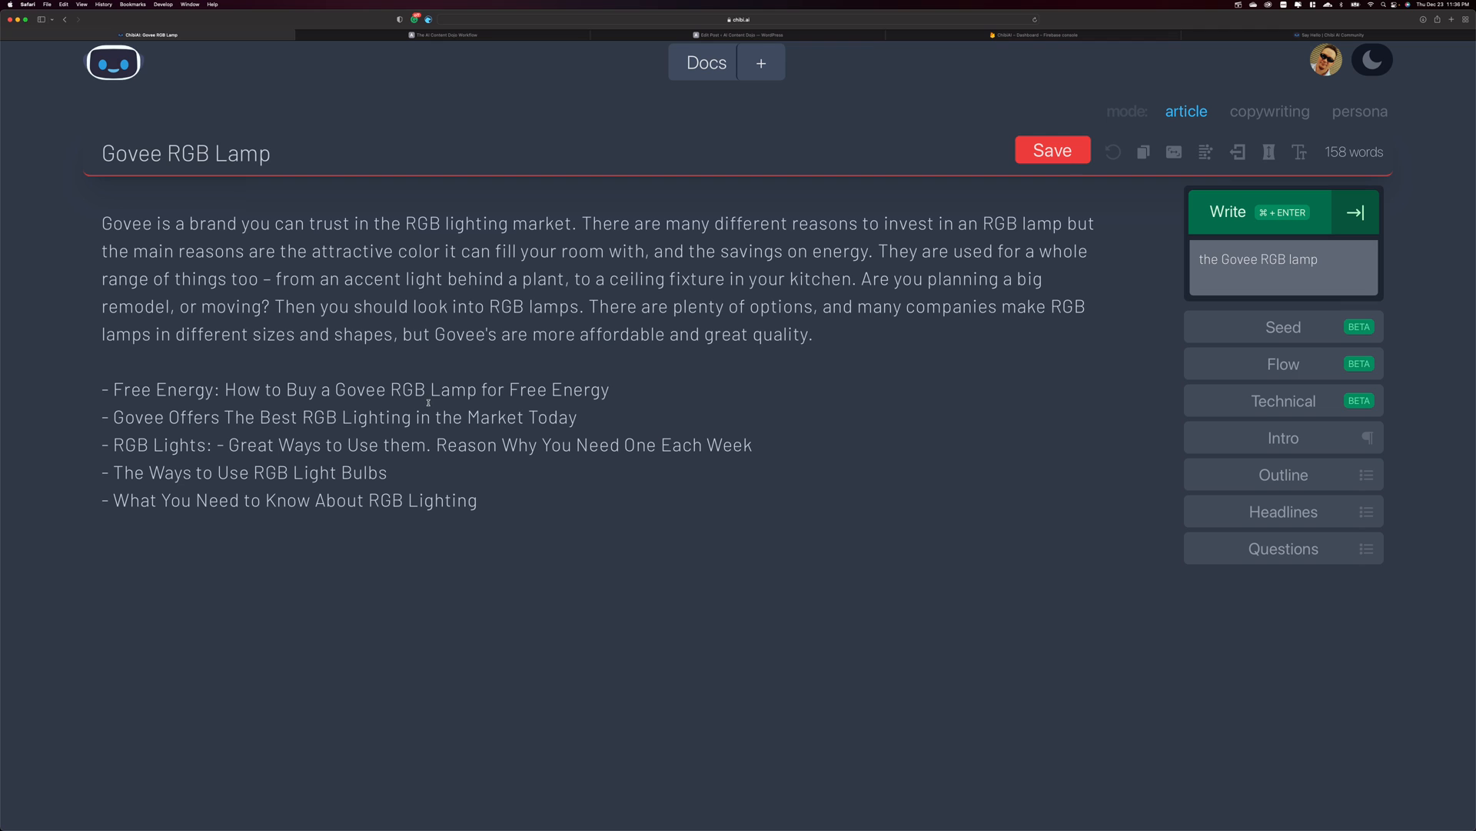
drag(819, 337, 99, 208)
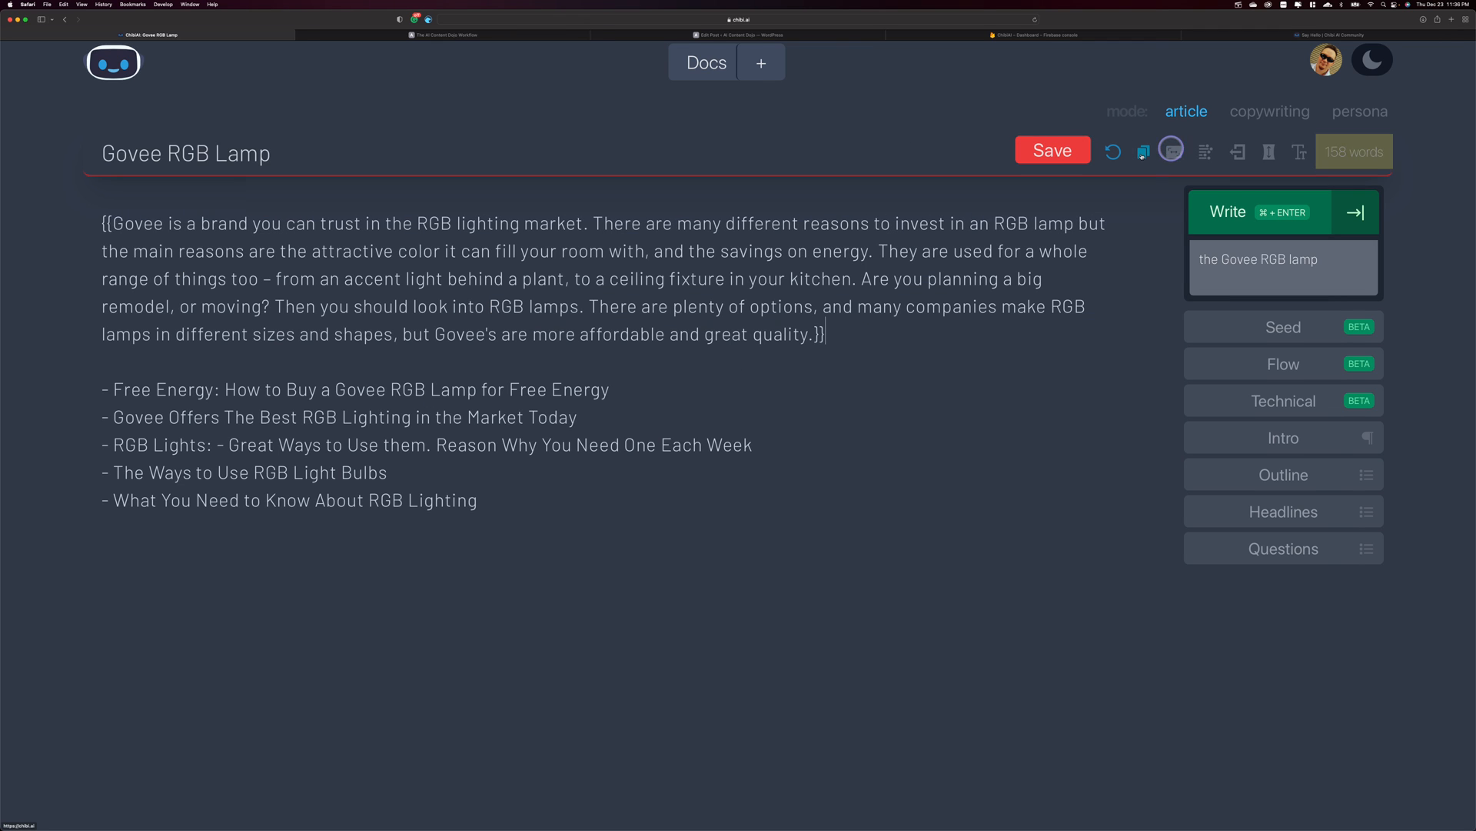
text({{)
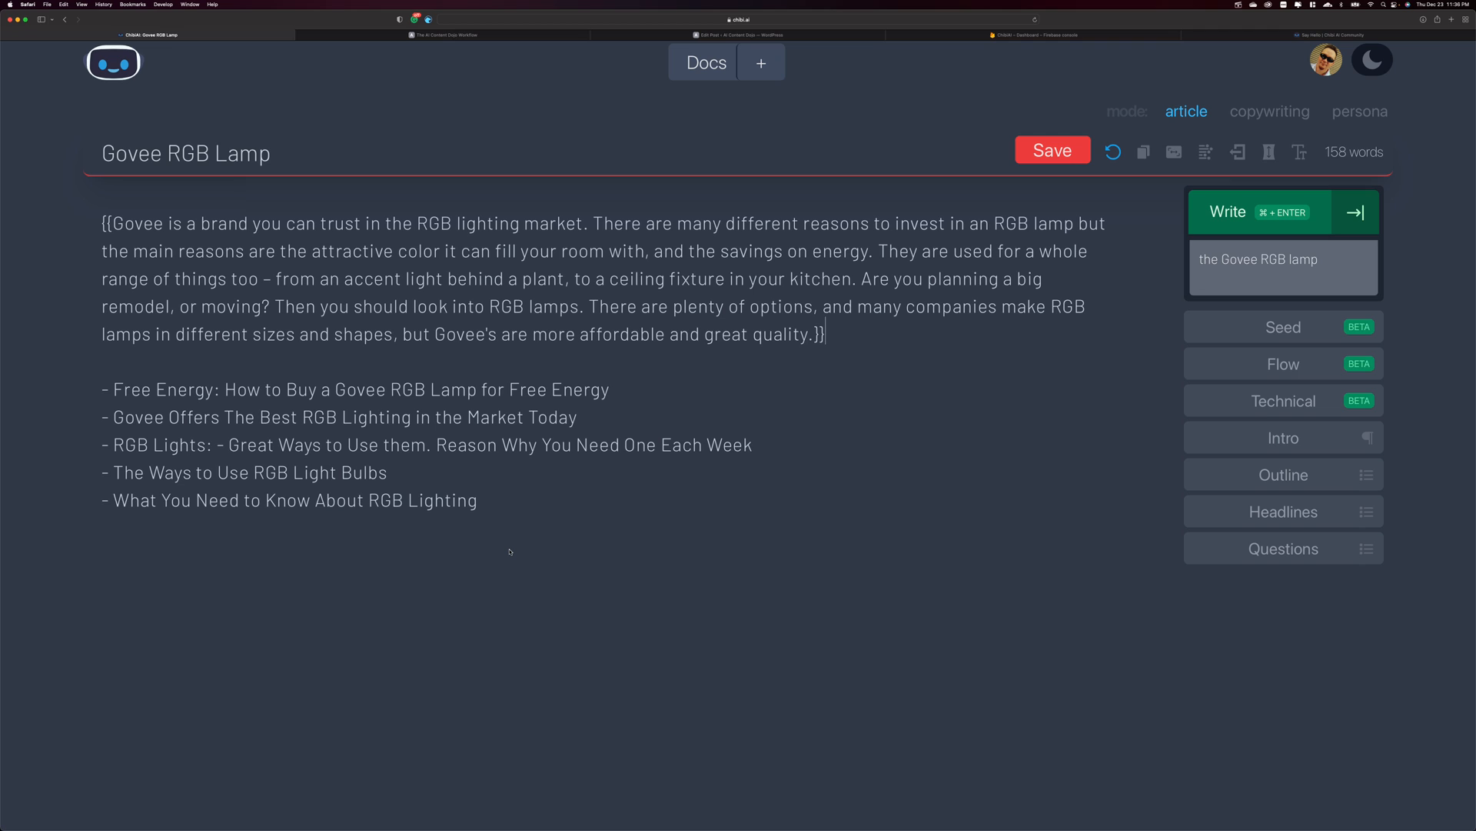
drag(489, 502, 86, 383)
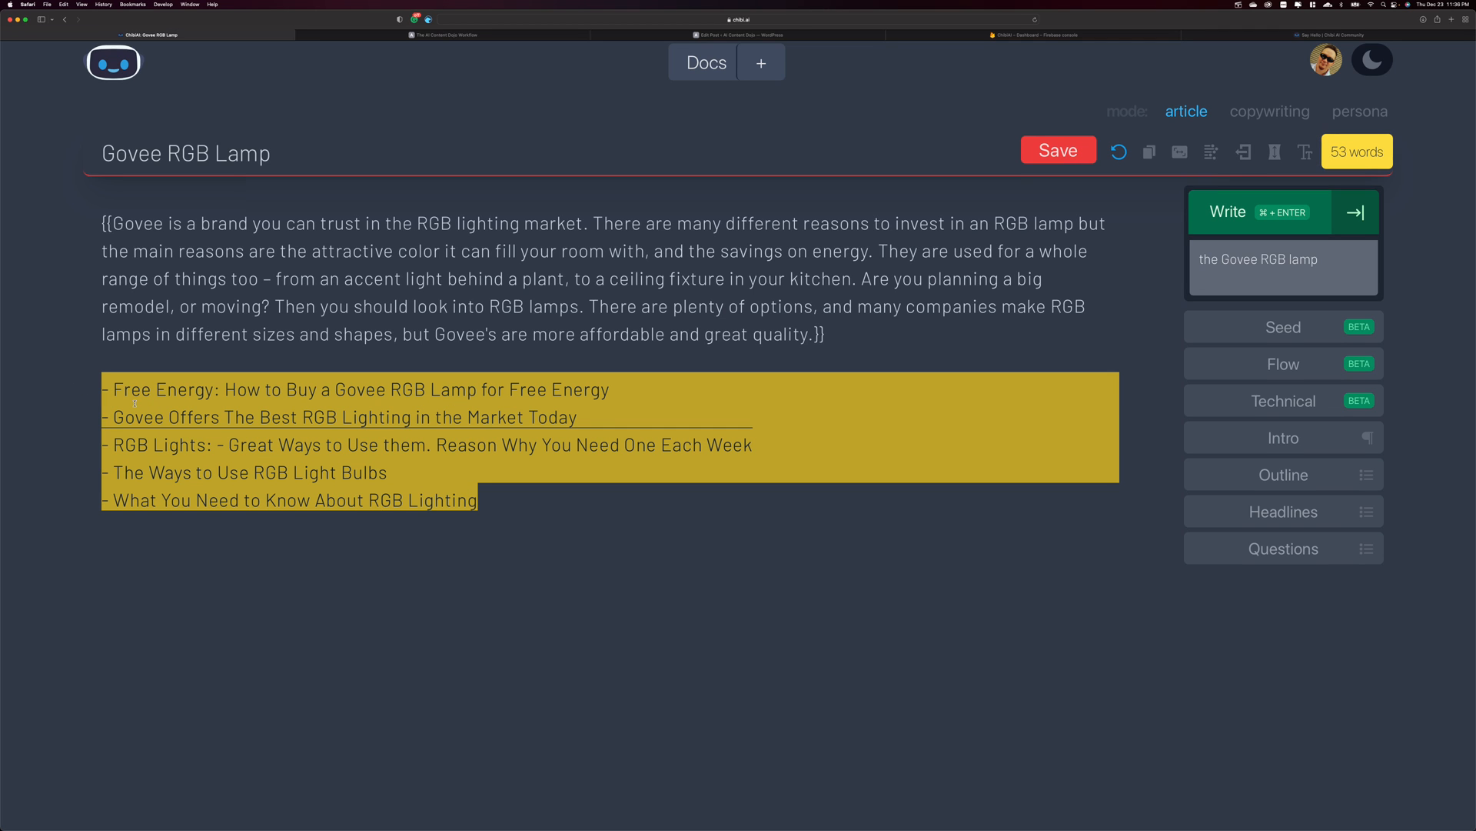
click(288, 529)
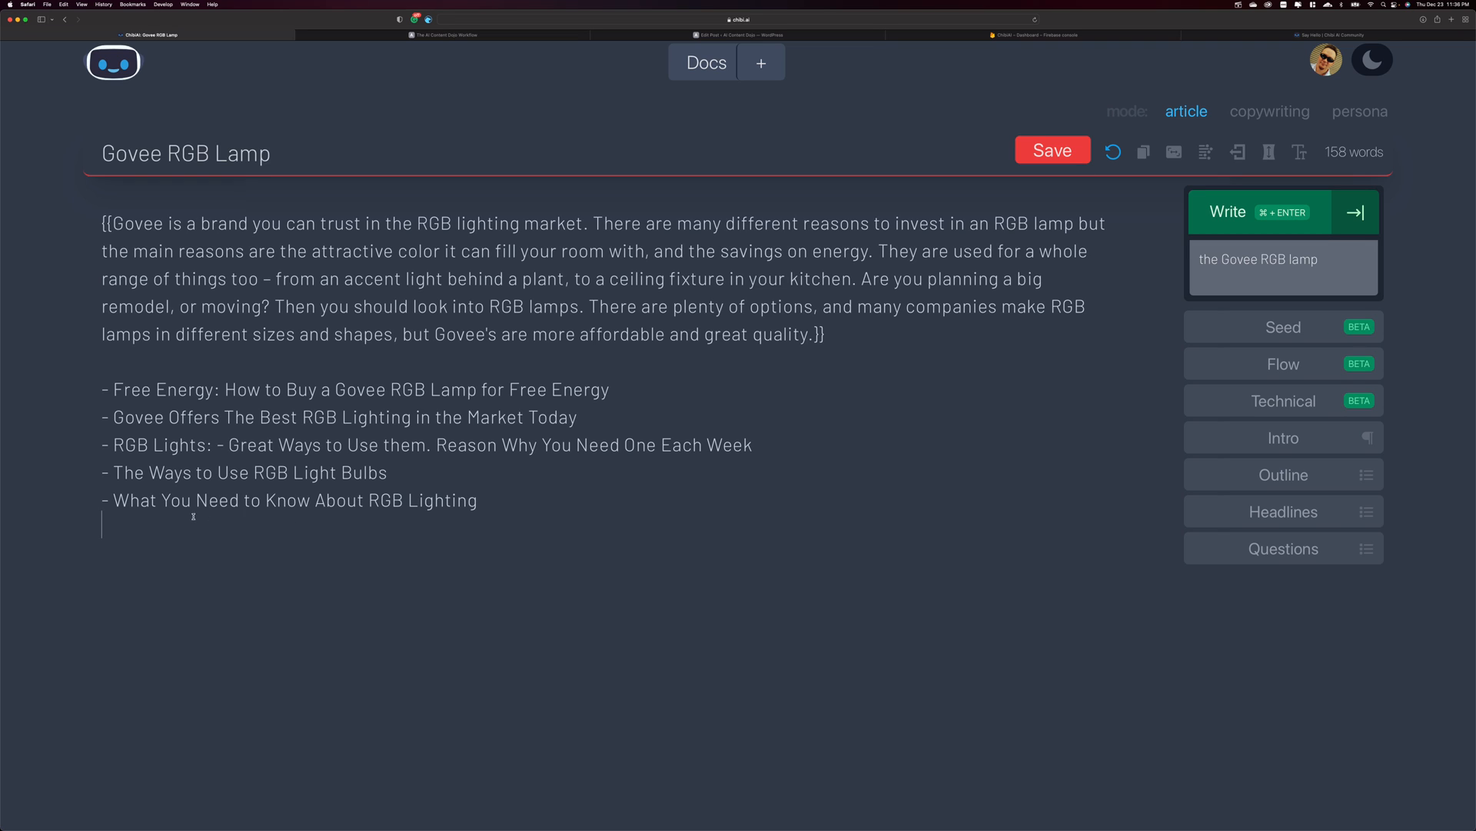
Generate two more batches of headlines from the locked paragraph and select the whole list.
click(1285, 508)
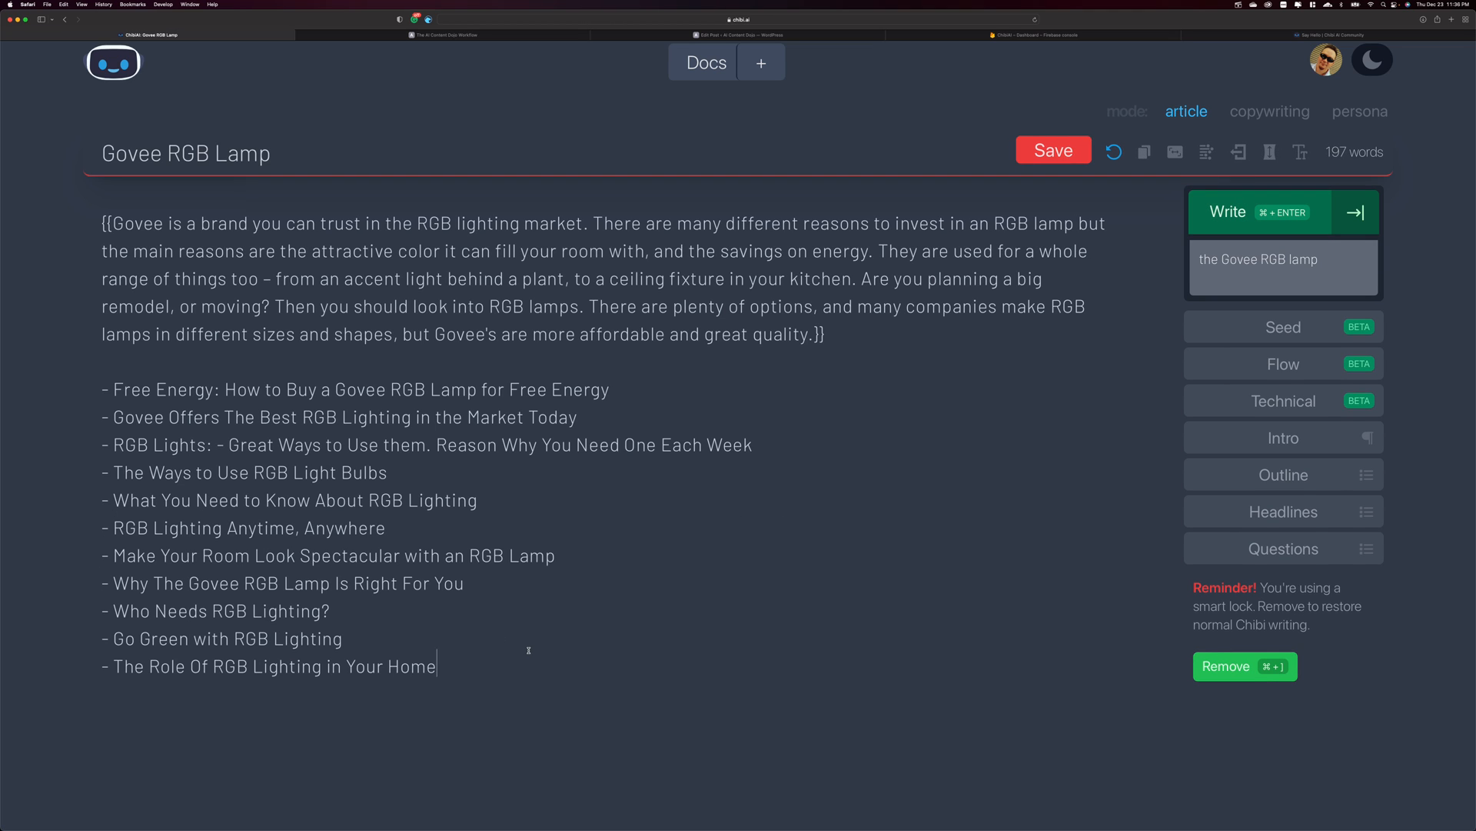
key(super+Return)
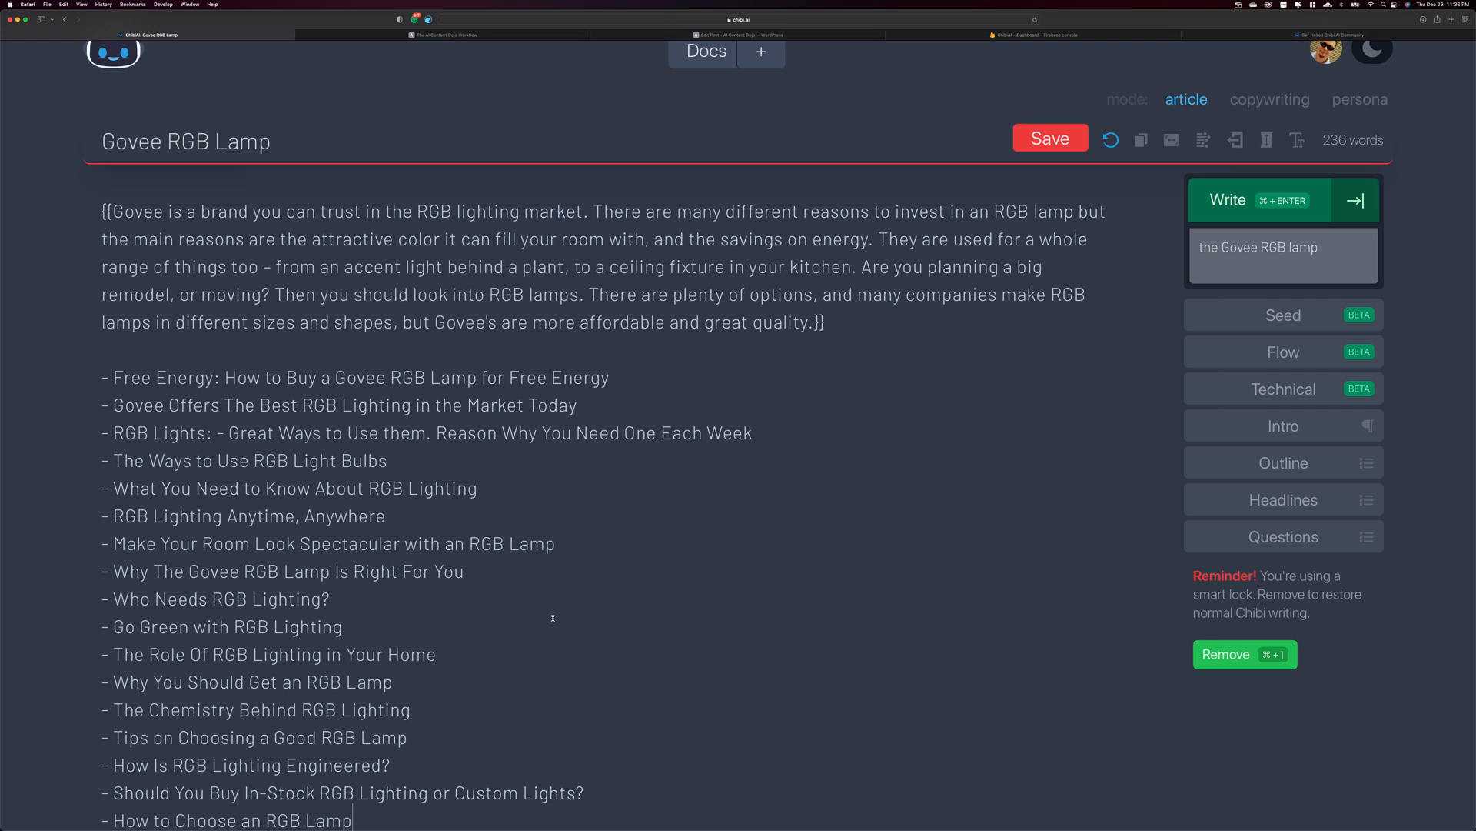
scroll(553, 618, down, 1)
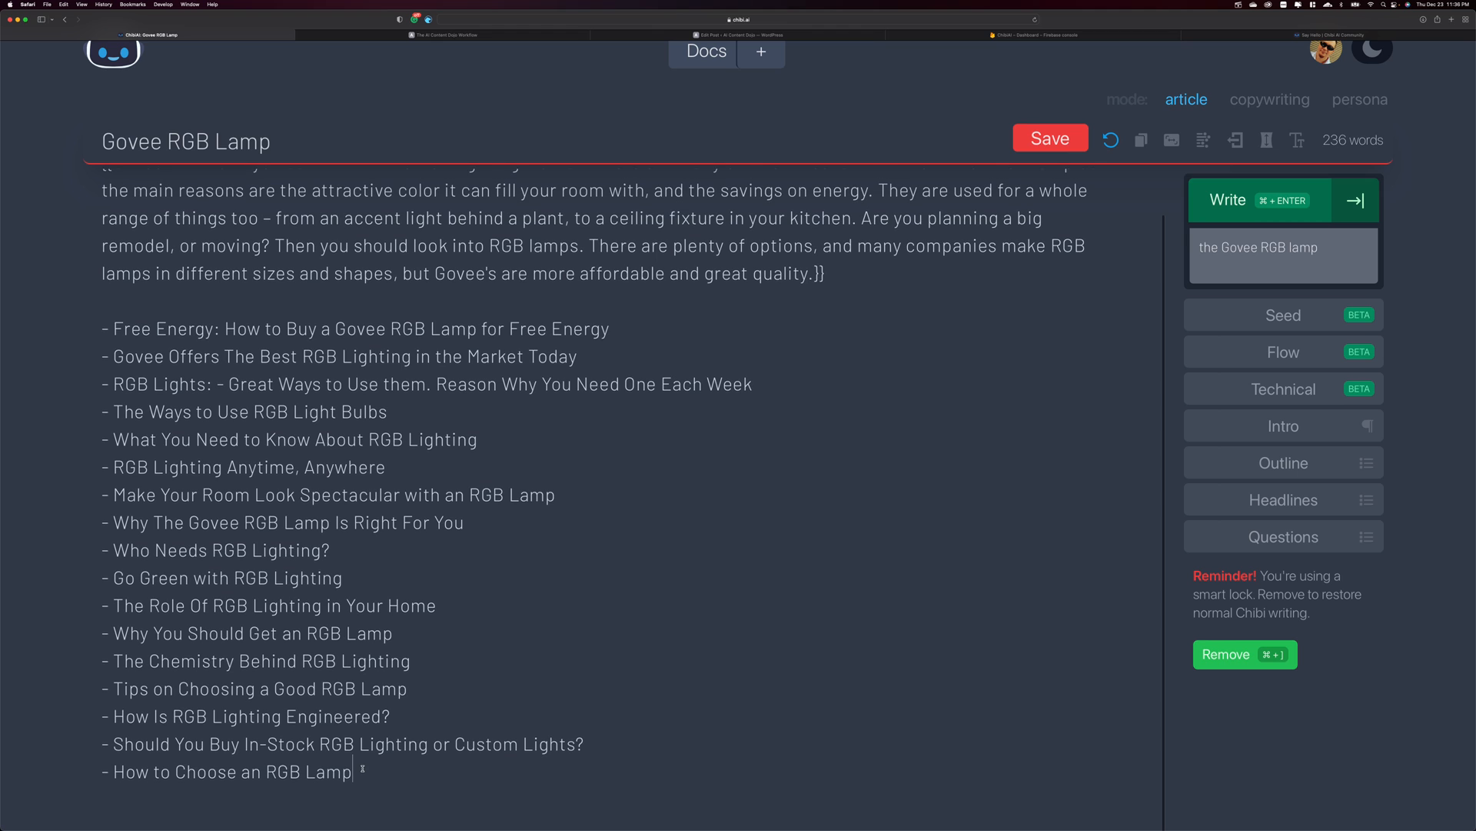
mouse_move(389, 775)
mouse_down()
mouse_move(227, 494)
mouse_move(68, 341)
mouse_up()
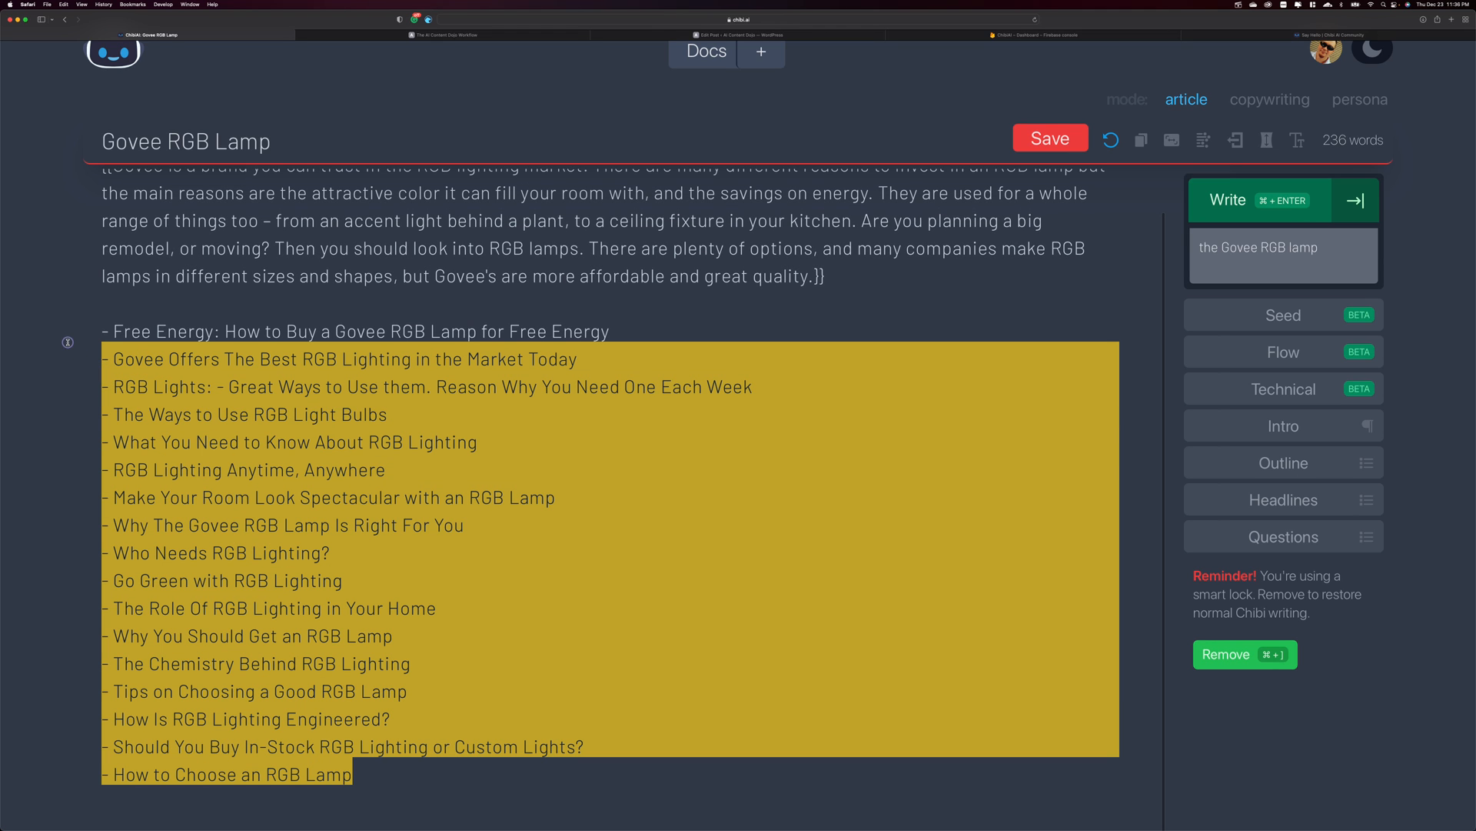
Delete the headline list and generate five questions about RGB lamps from the seed paragraph.
key(BackSpace)
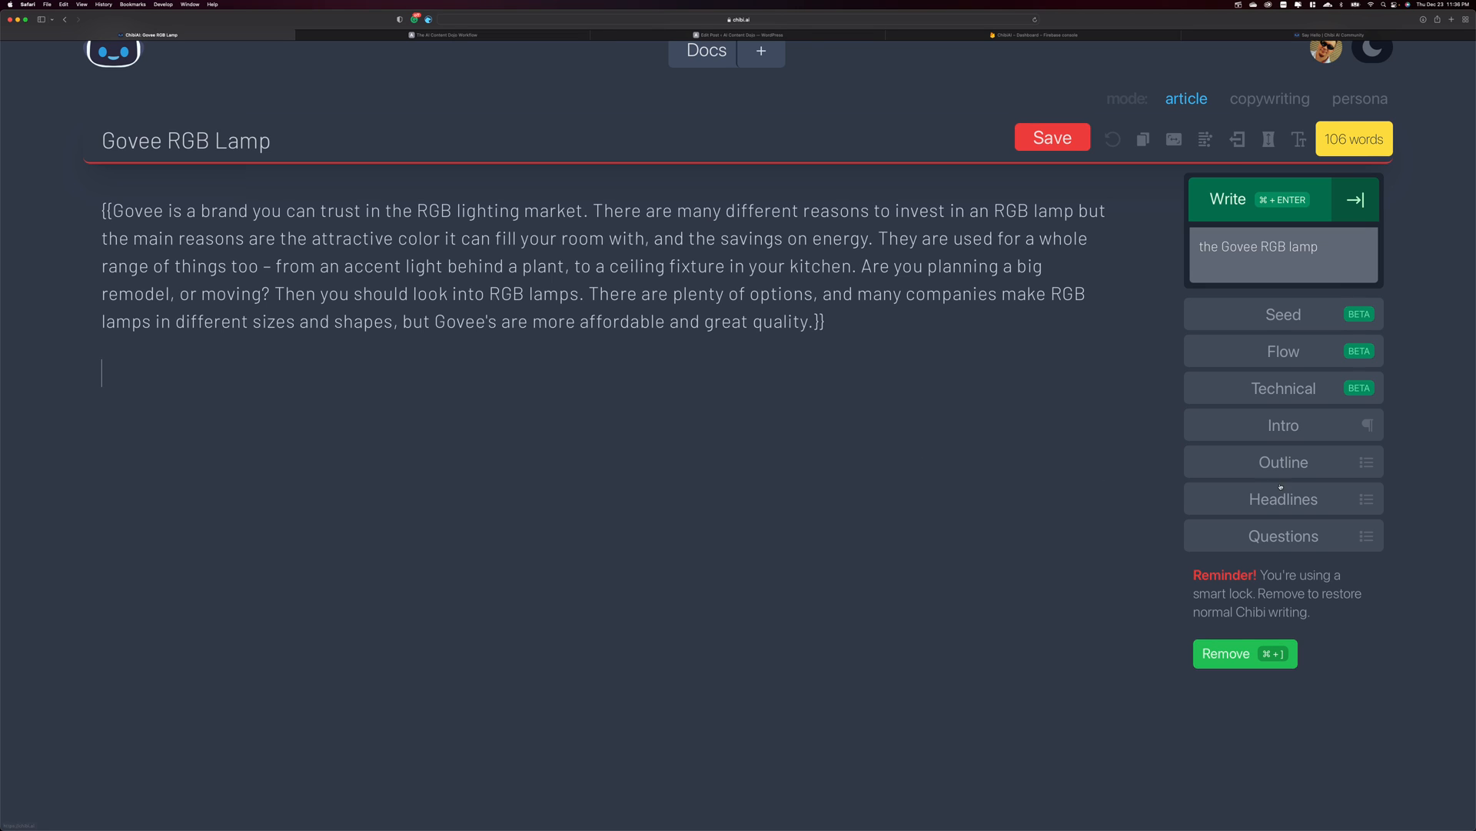
click(1271, 533)
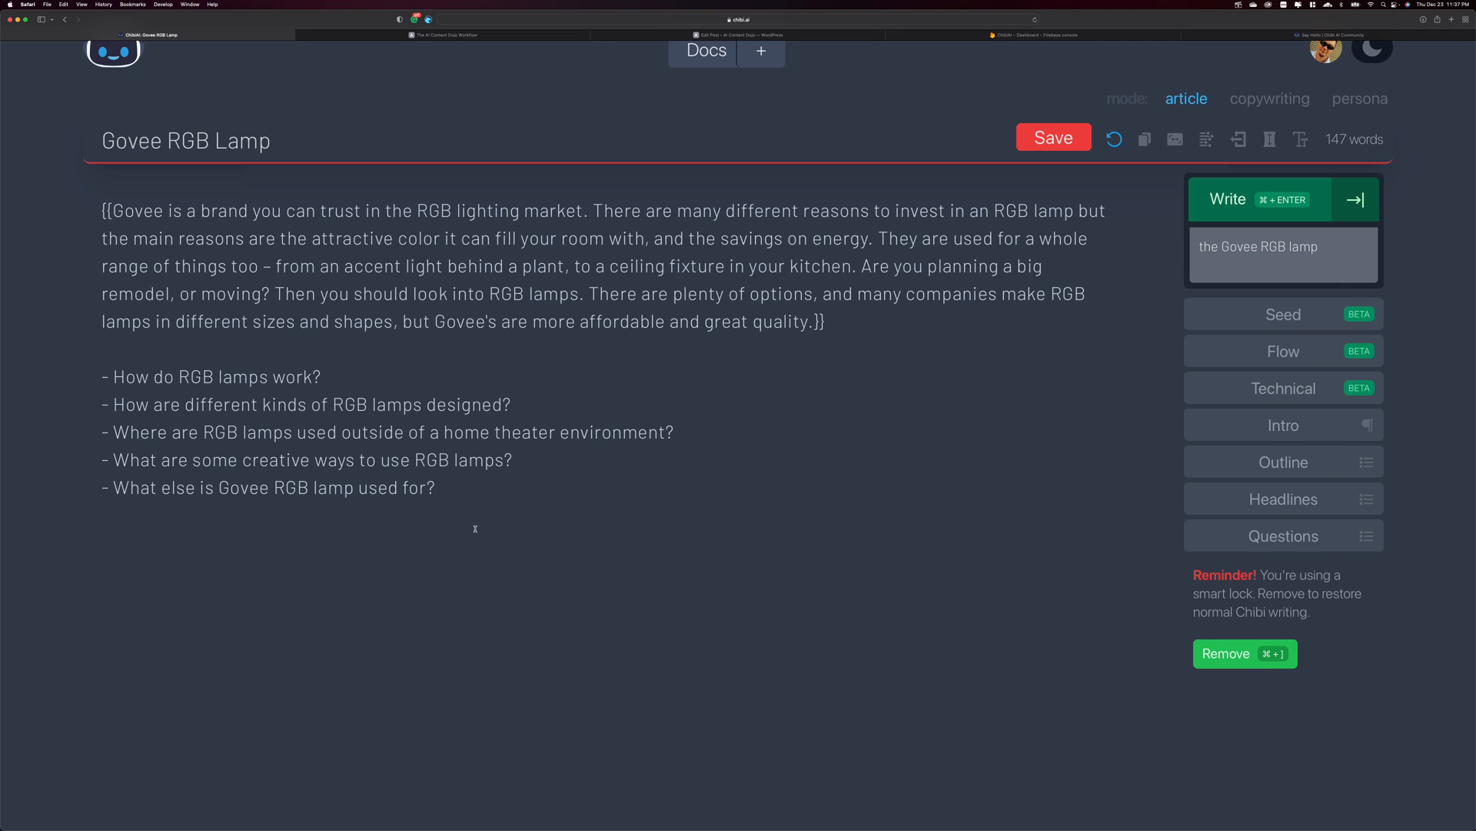
Review the topic field, the seed paragraph and the last questions to check their word counts.
drag(1327, 247, 1195, 247)
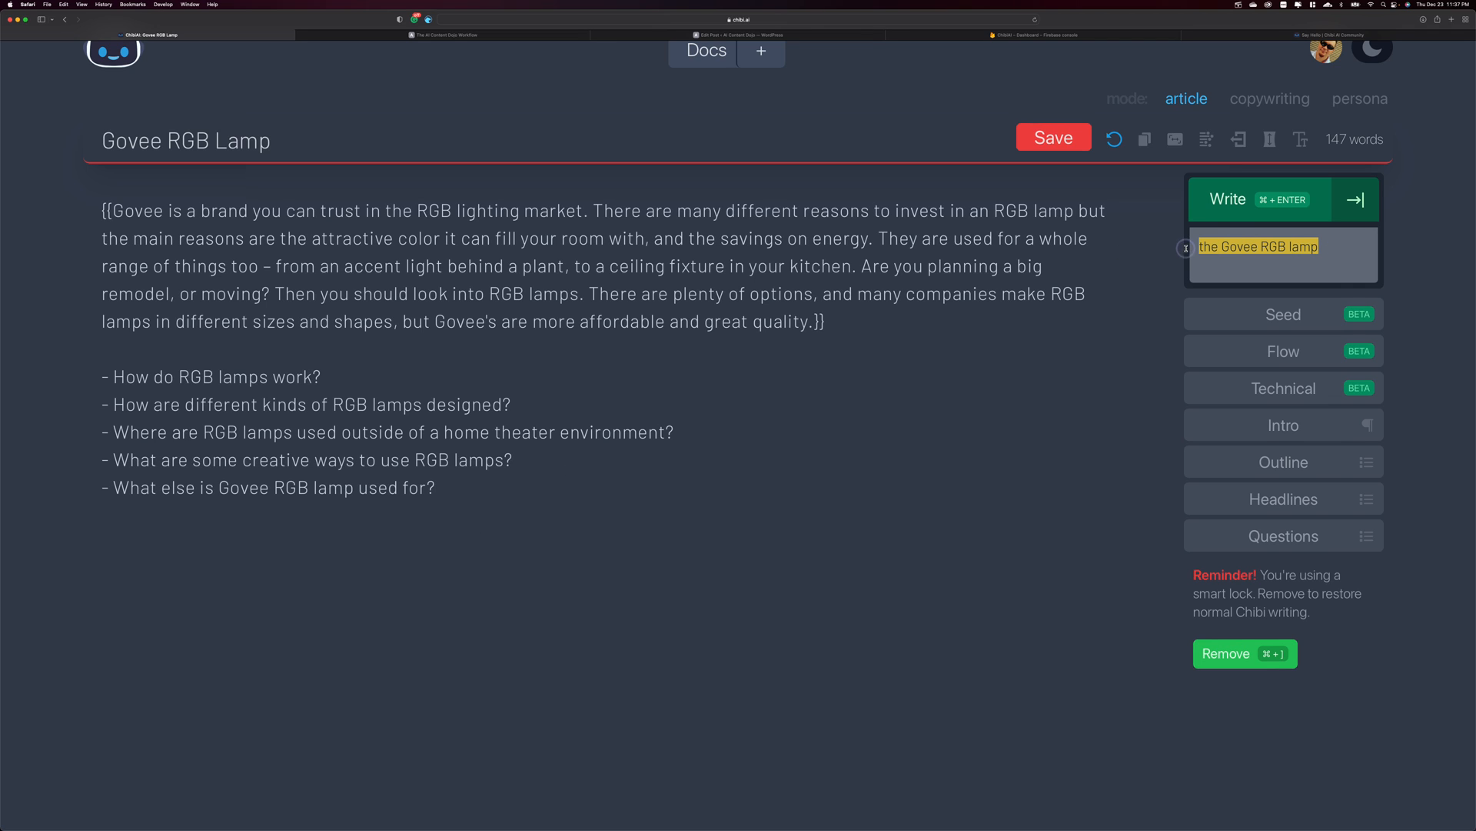
drag(826, 321, 93, 204)
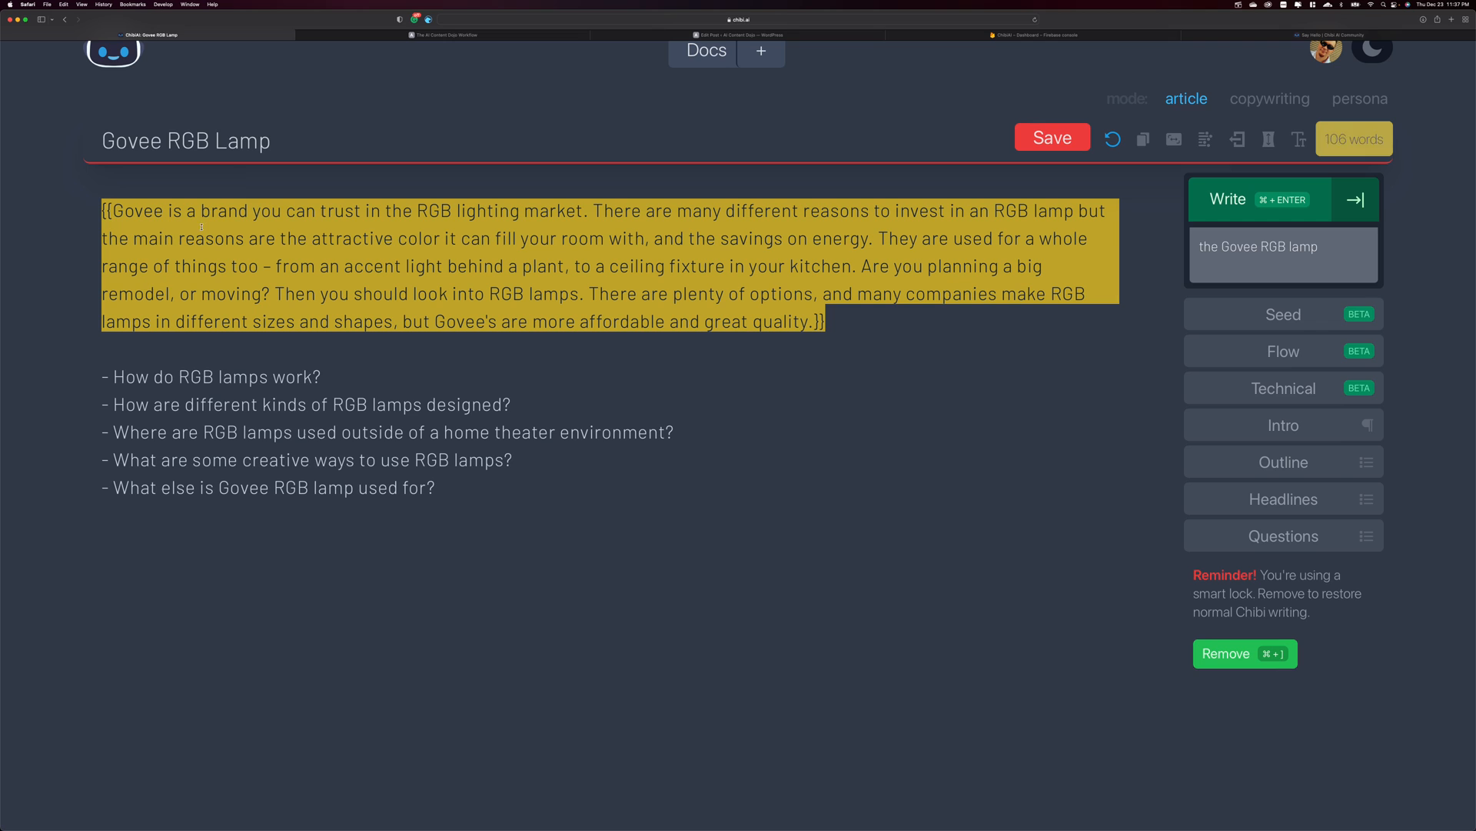
click(358, 371)
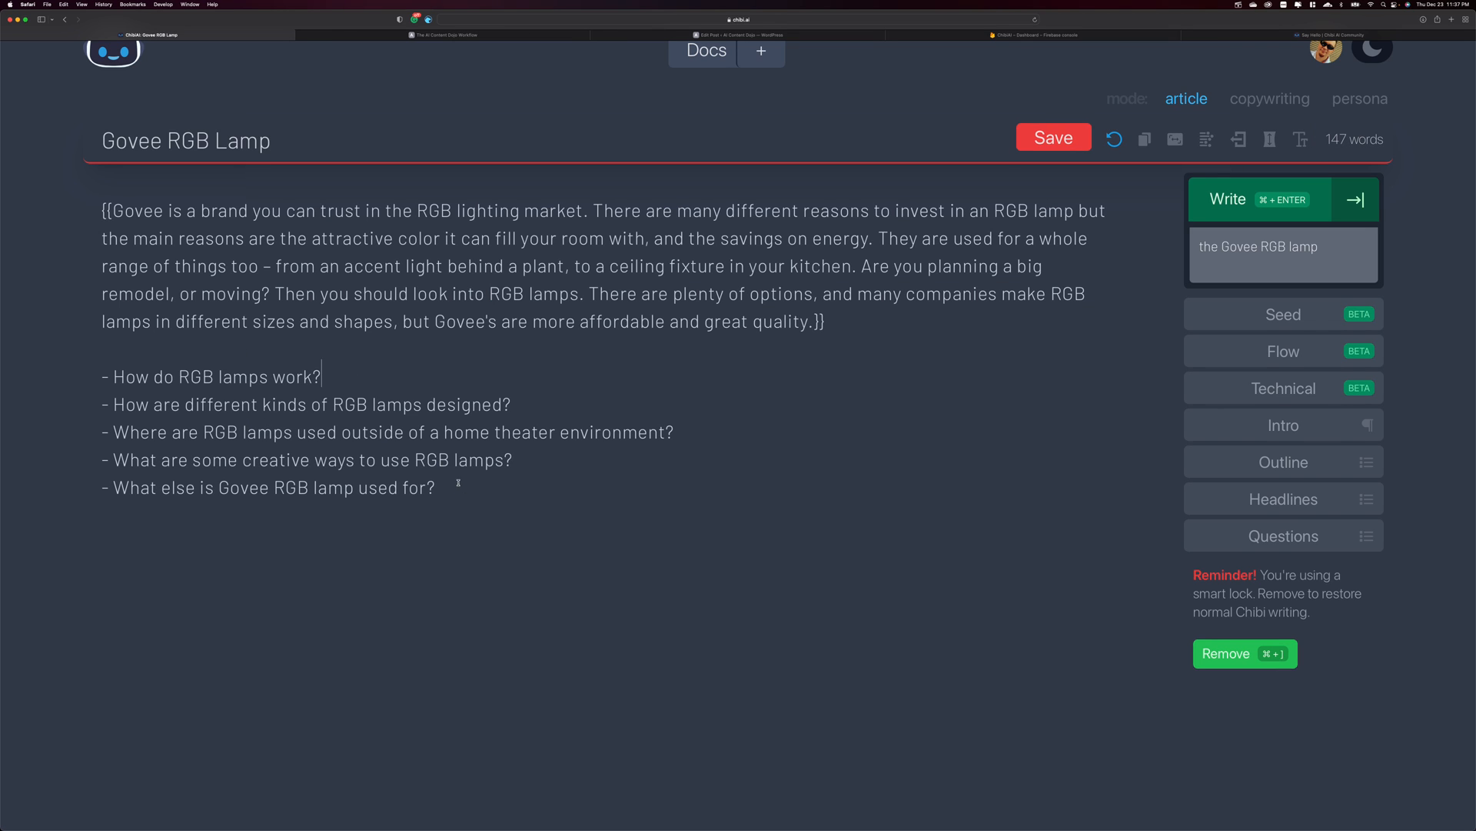
drag(436, 488, 380, 461)
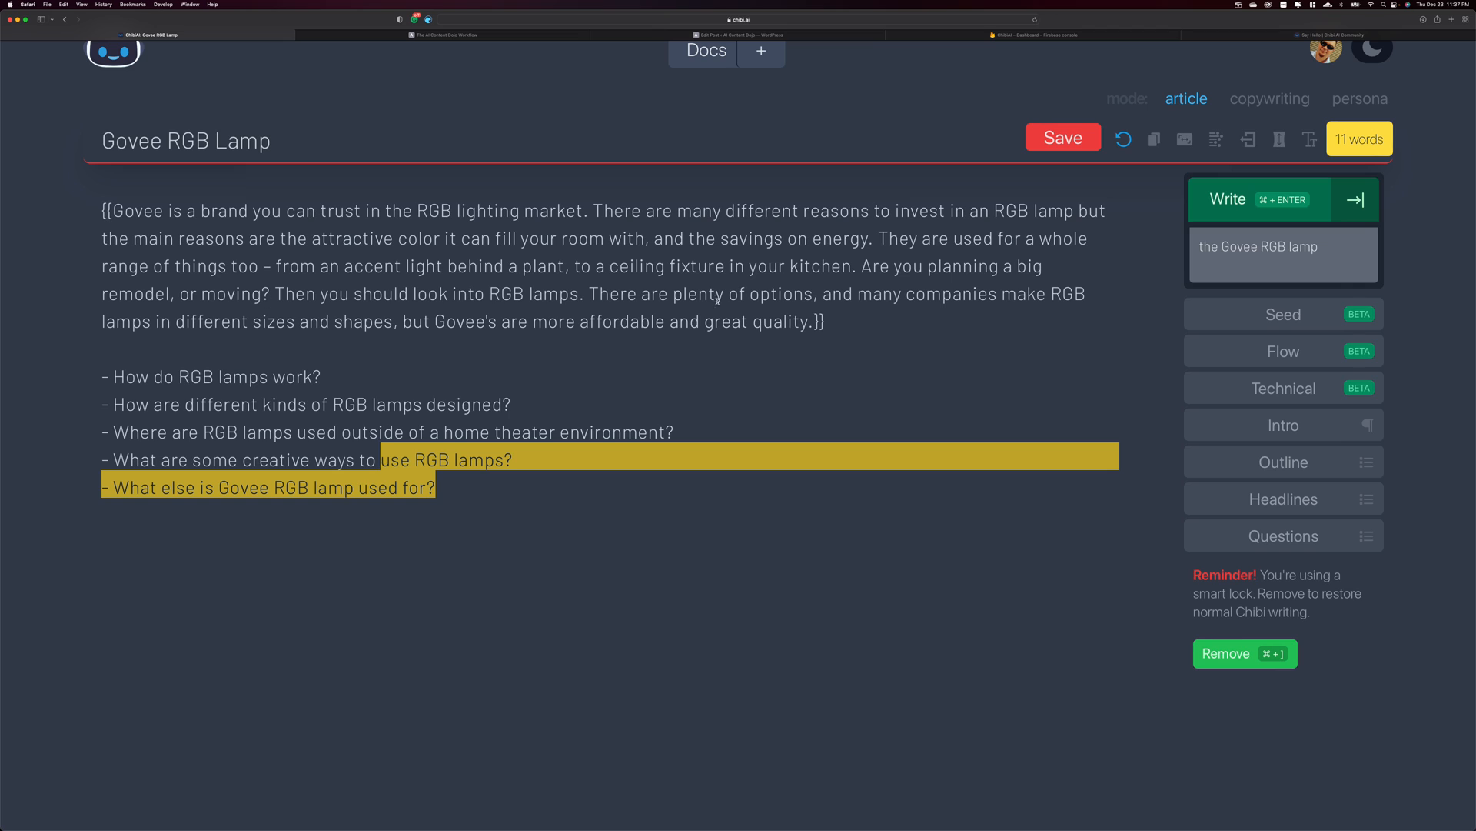
click(344, 503)
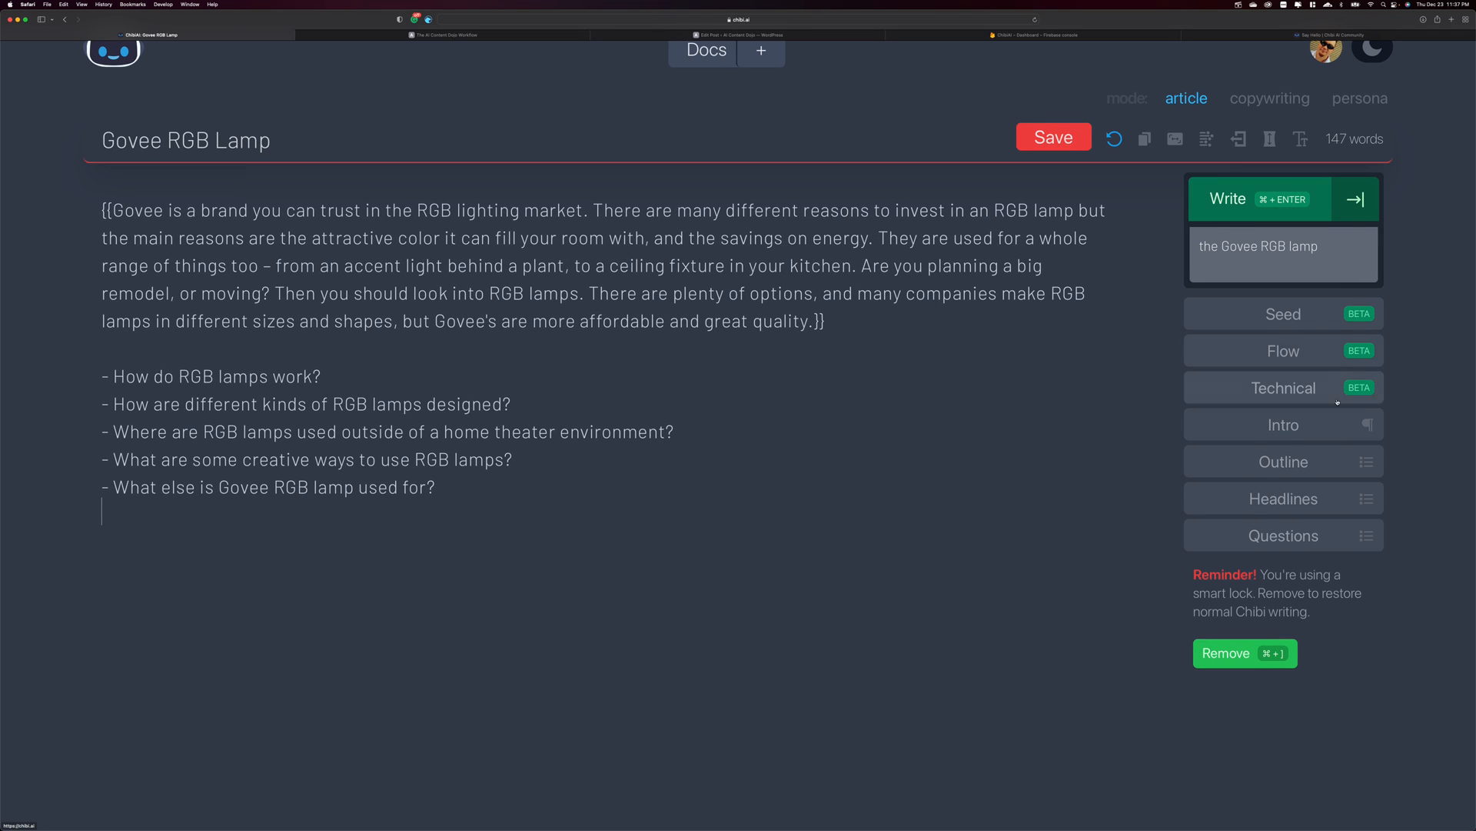
Switch to persona mode and extend the question list with more Govee RGB lamp questions.
click(1360, 99)
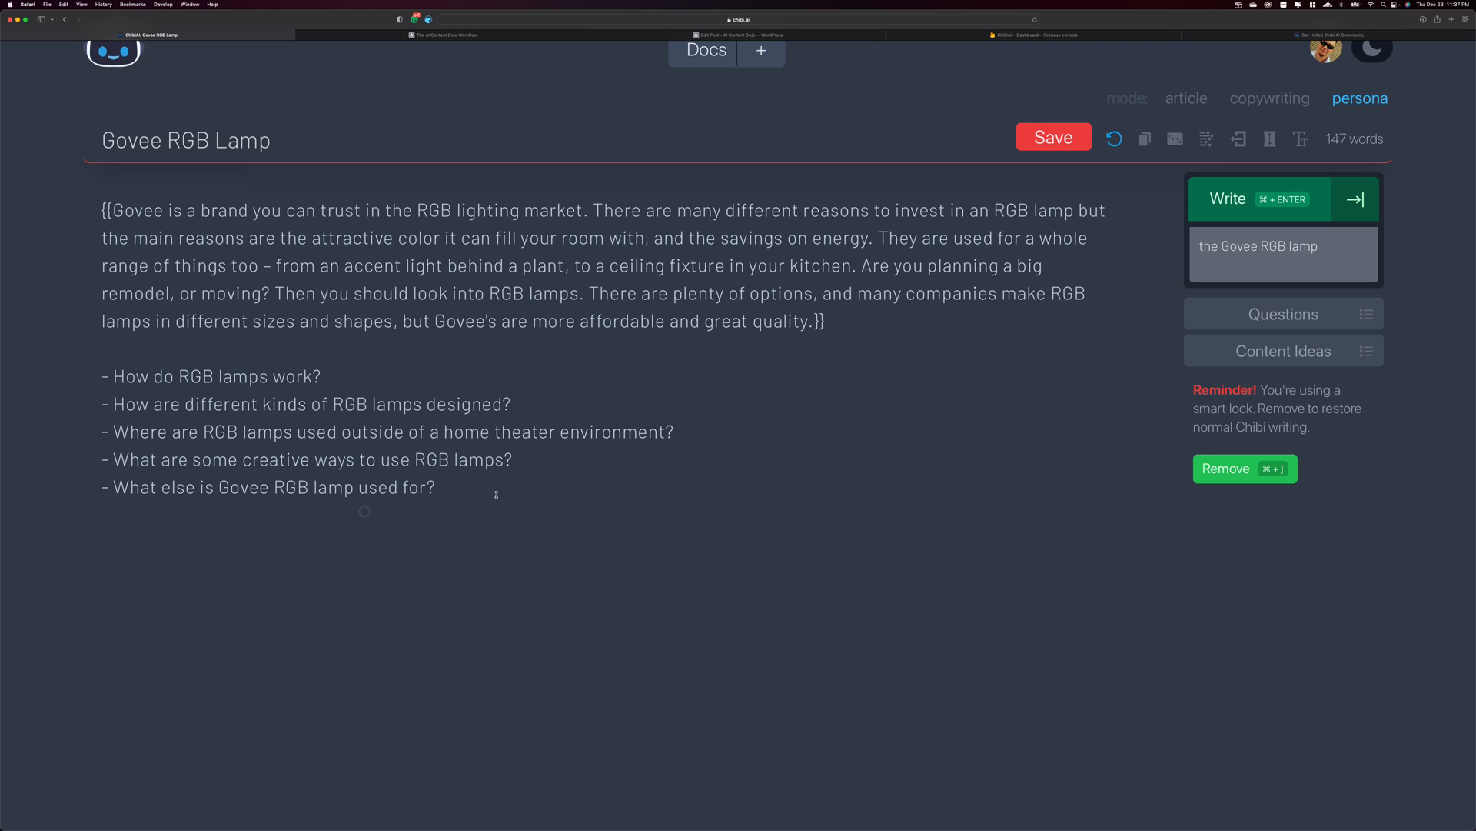
click(1284, 313)
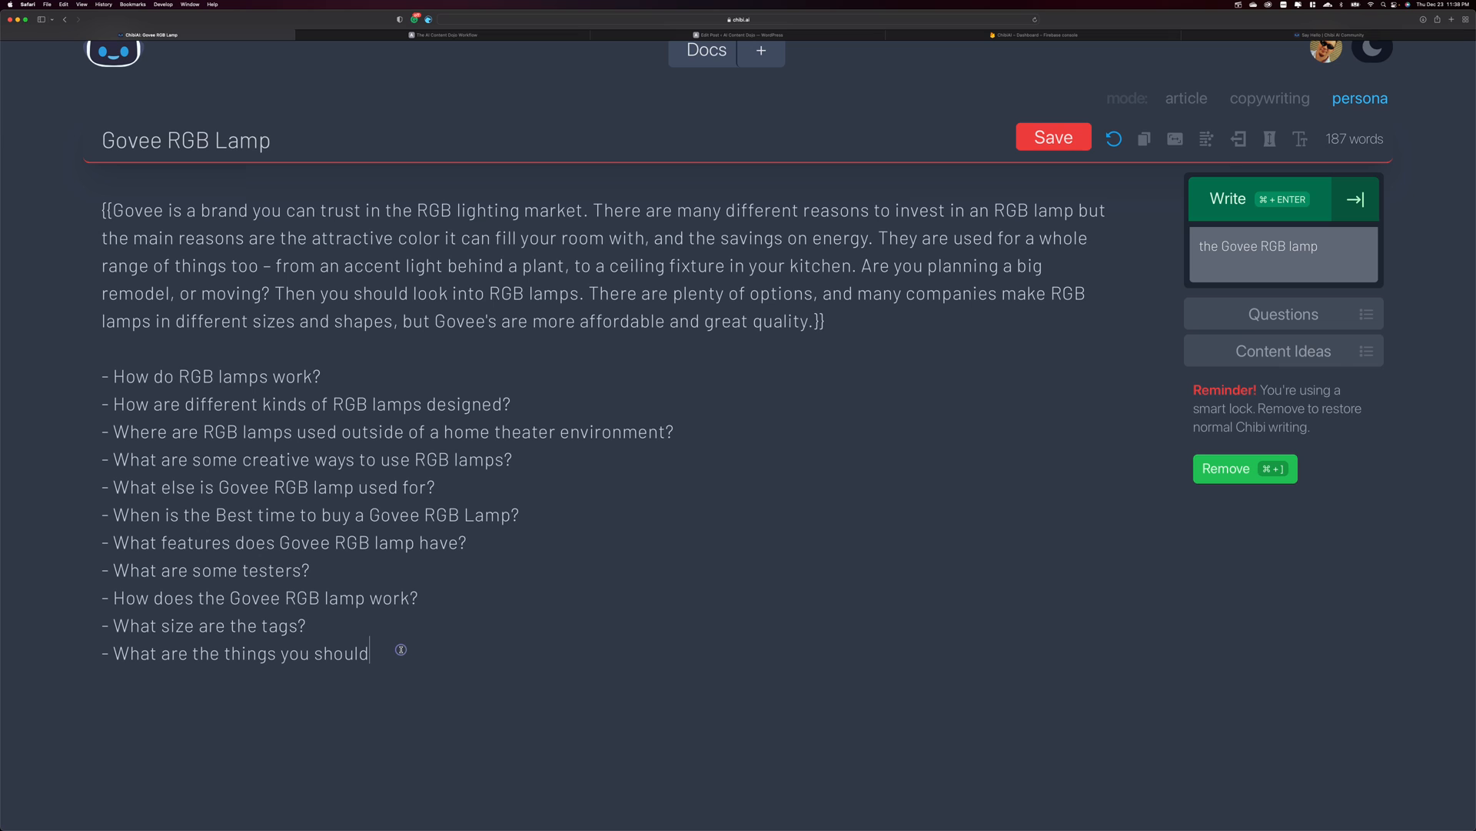
Delete all question lines and generate five content ideas about RGB lamps and LED lighting.
drag(401, 649, 88, 385)
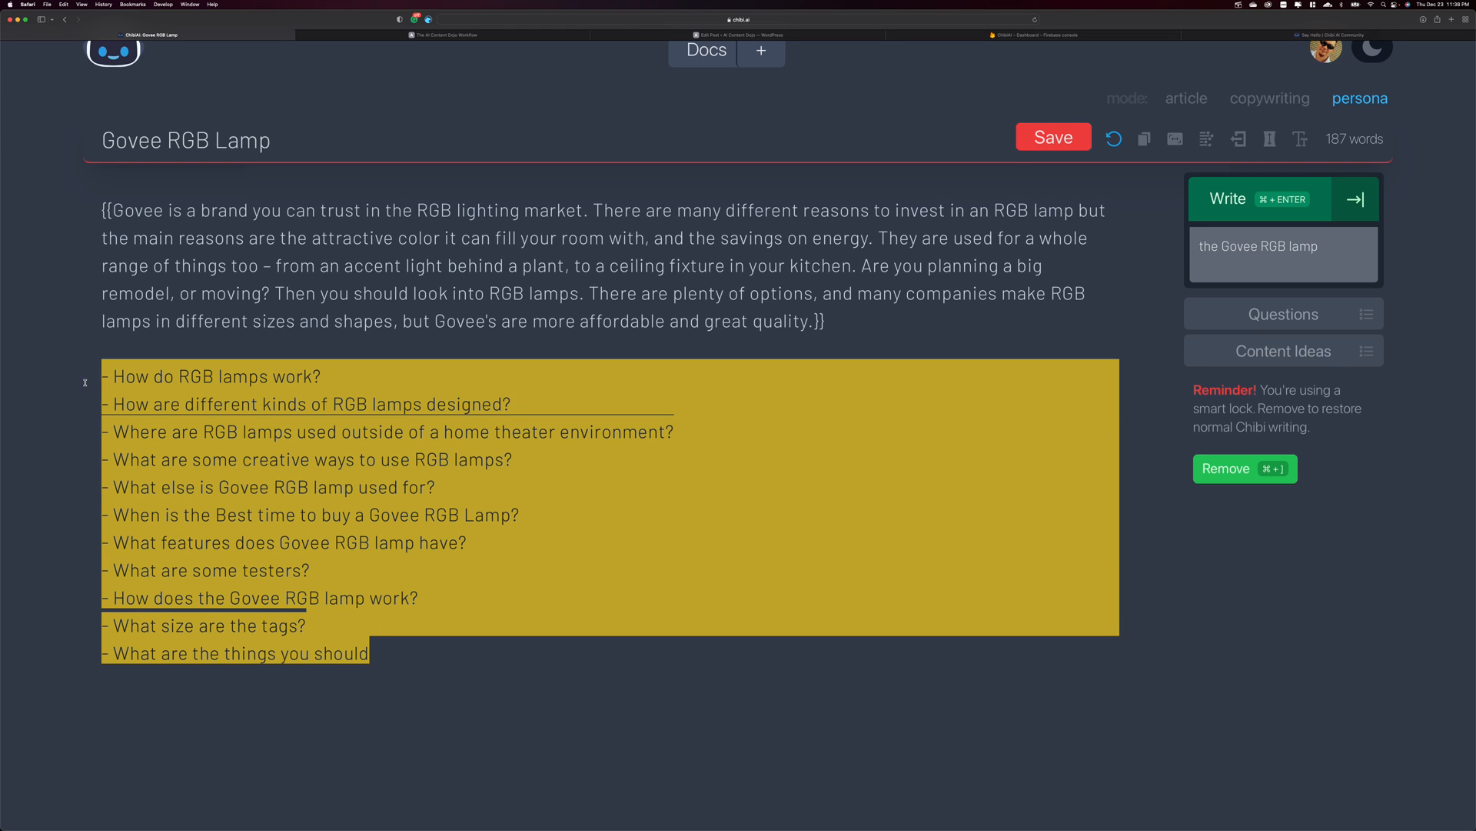
key(BackSpace)
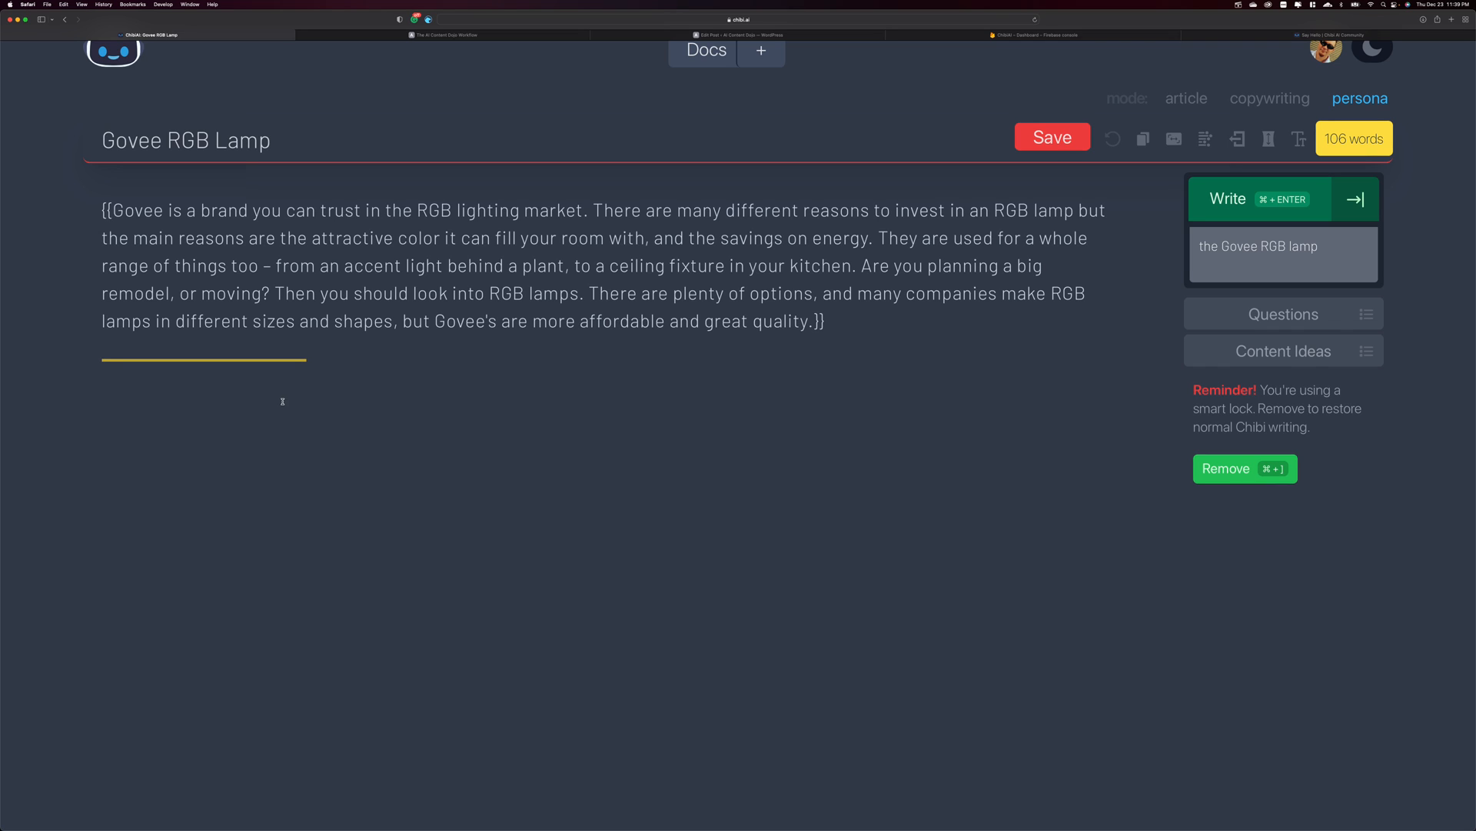
click(1228, 198)
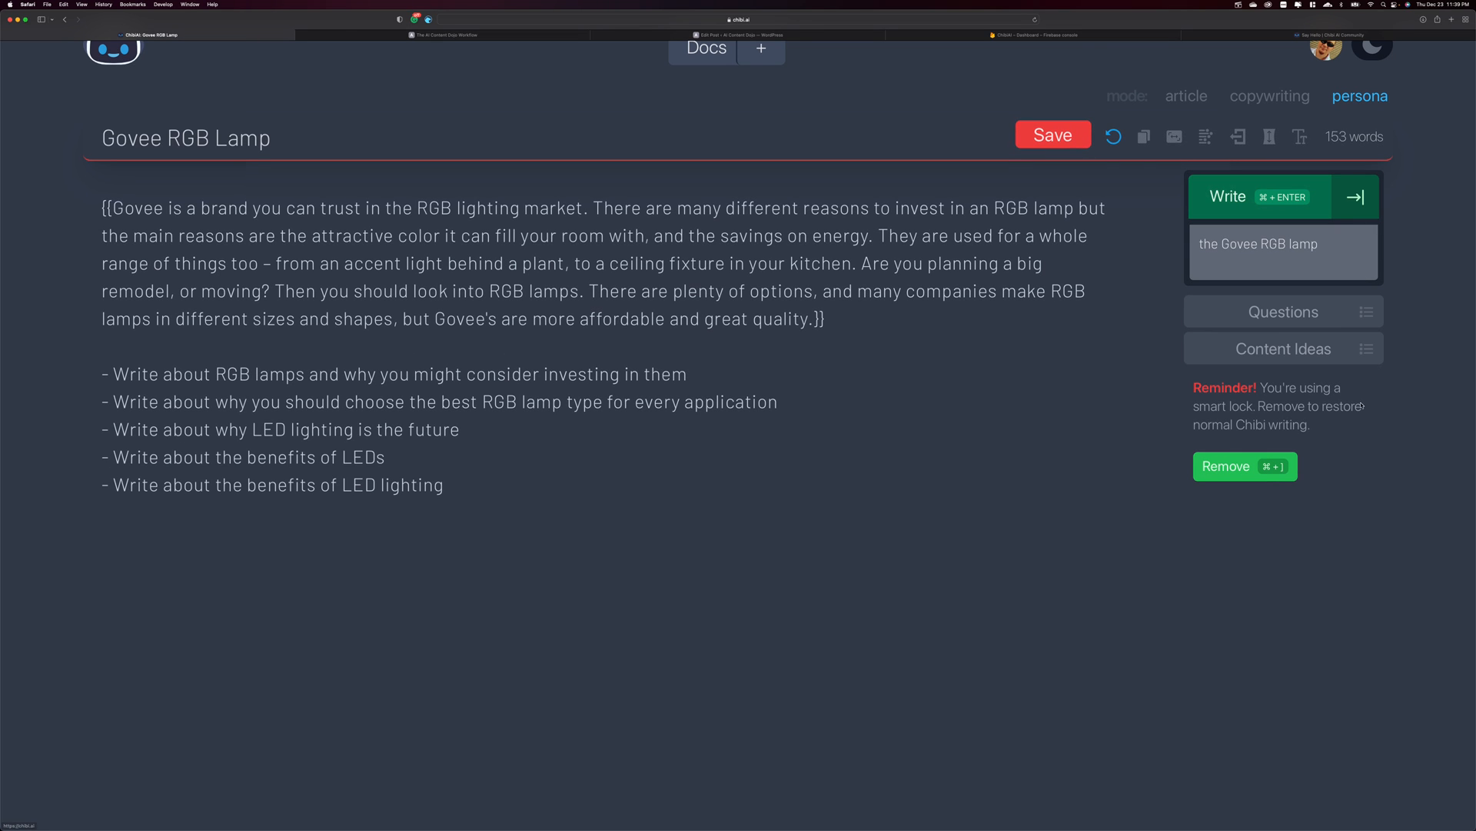
click(1184, 98)
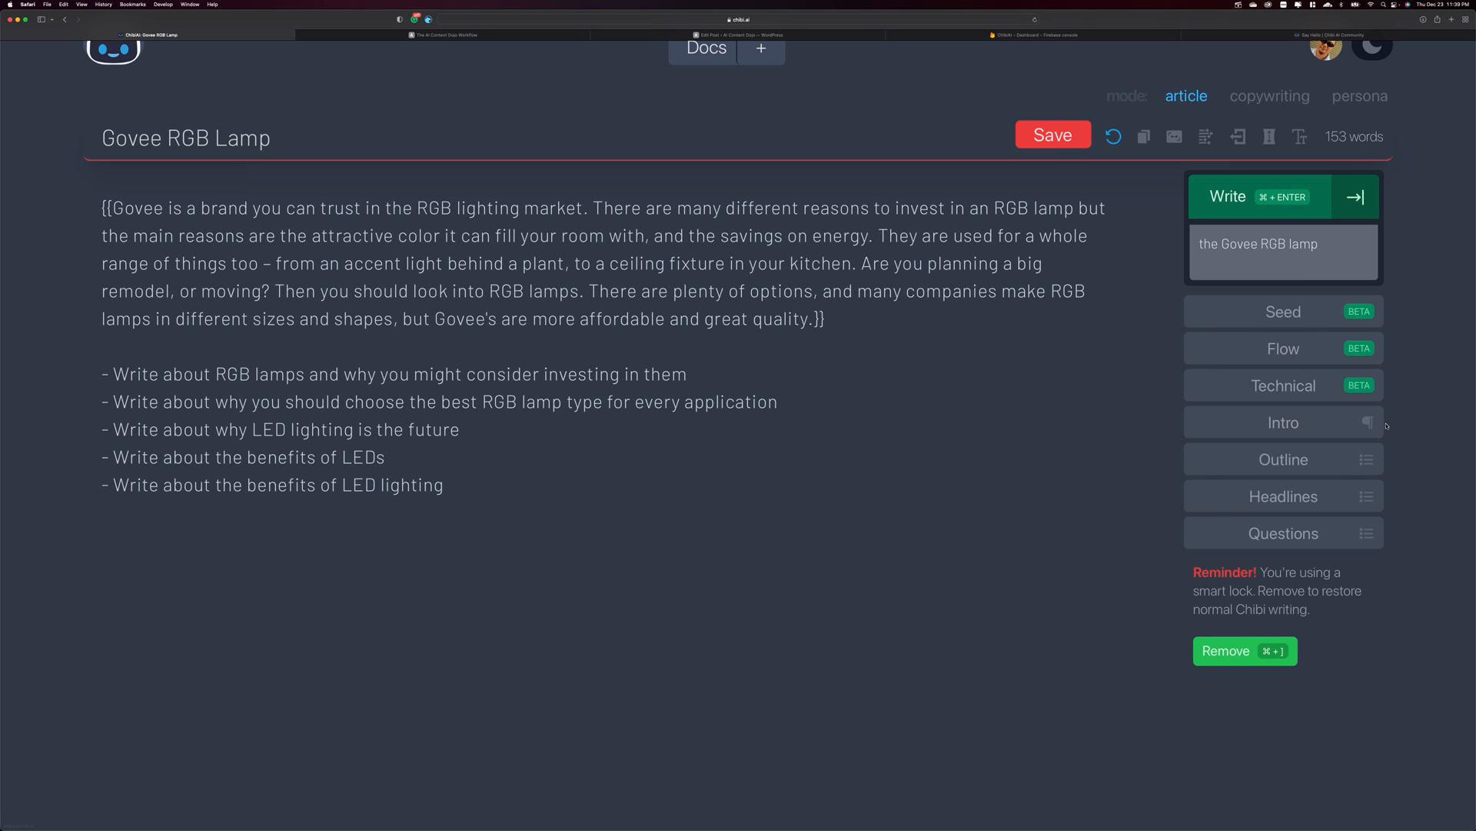
click(1265, 98)
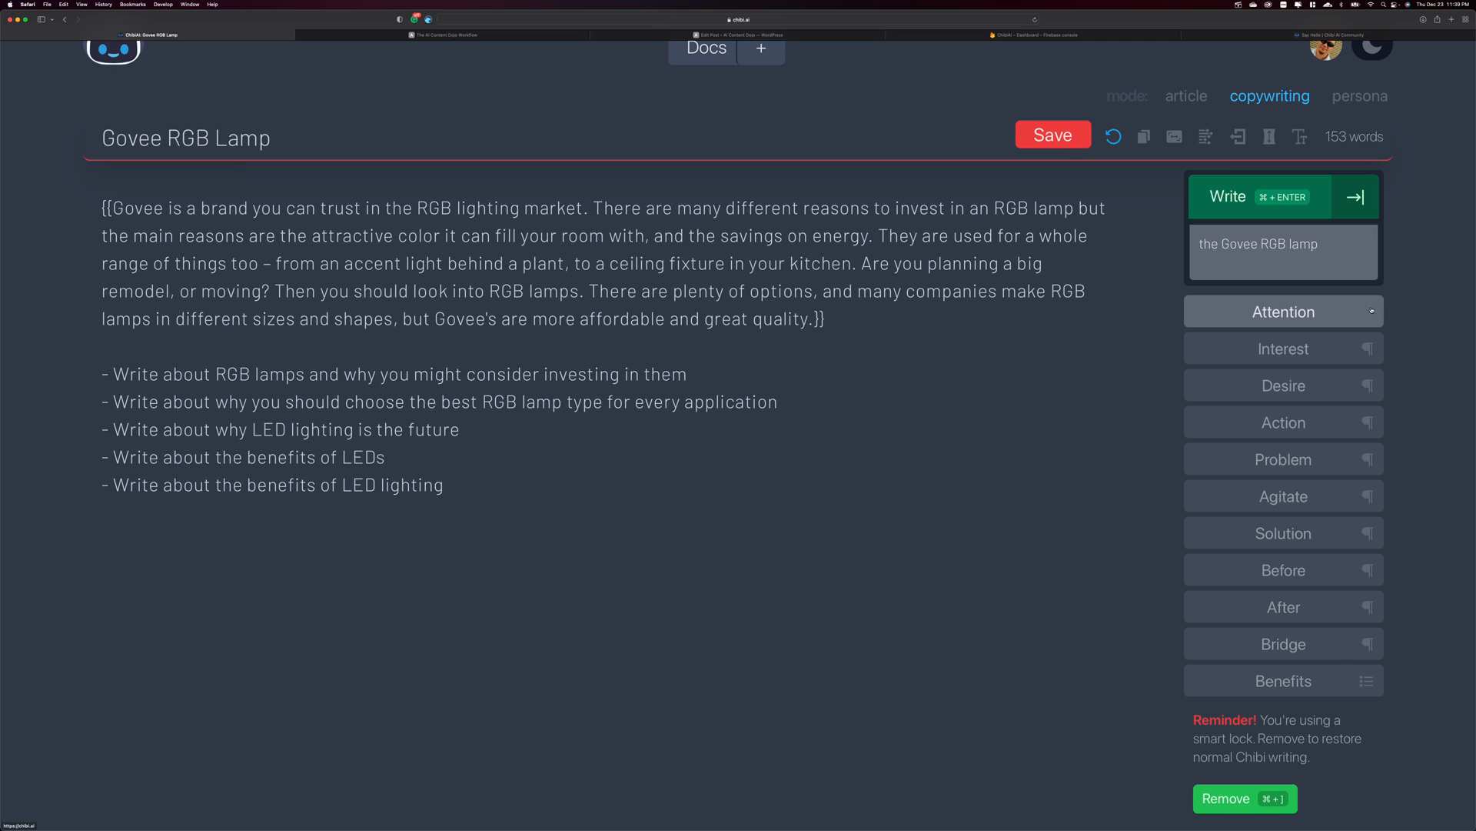
click(1346, 96)
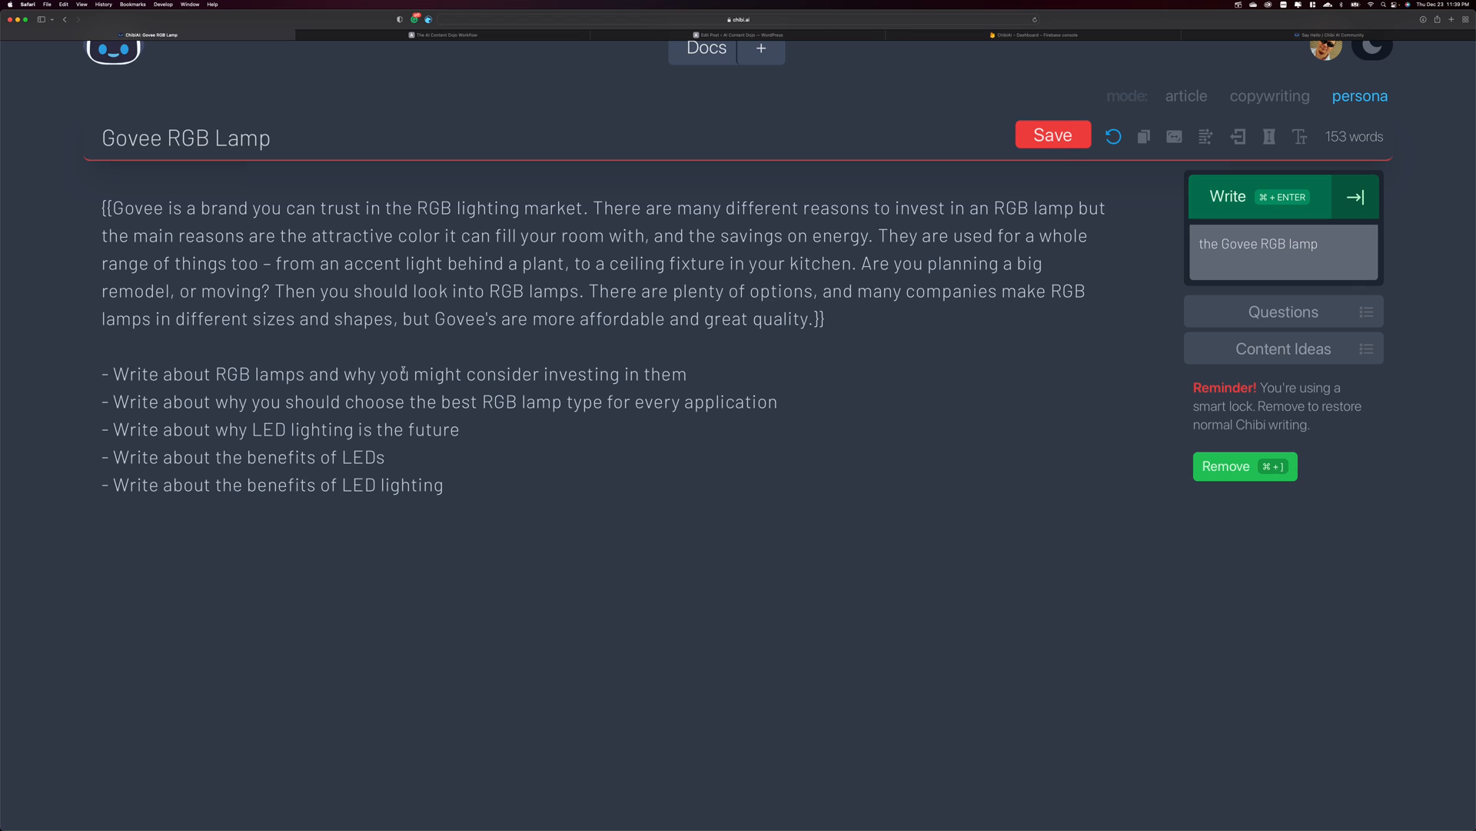
Delete the five content ideas, leaving only the locked Govee seed paragraph, and select it.
click(472, 382)
click(449, 486)
mouse_move(449, 486)
mouse_down()
mouse_move(121, 401)
mouse_move(98, 377)
mouse_up()
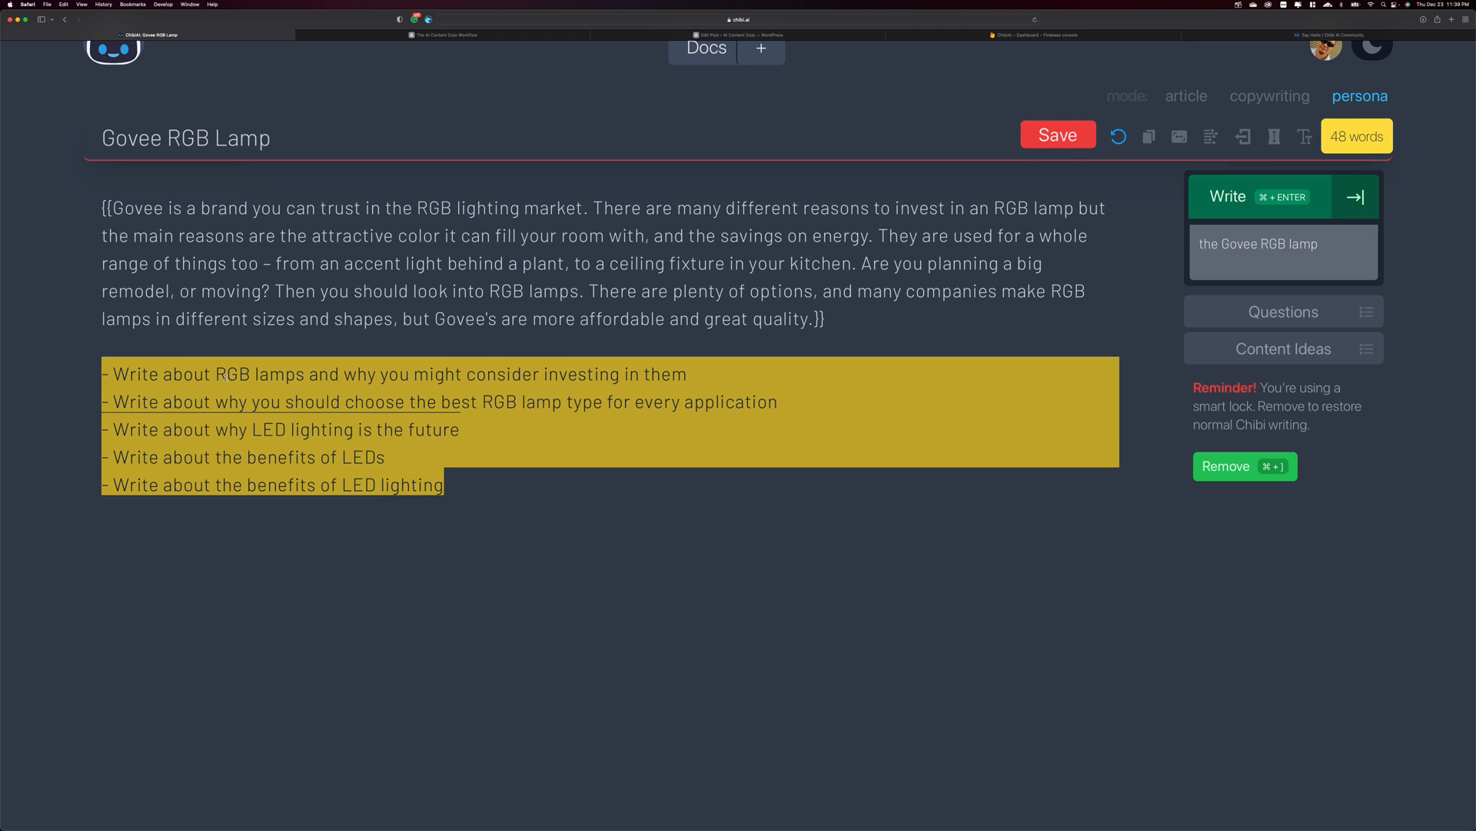
key(BackSpace)
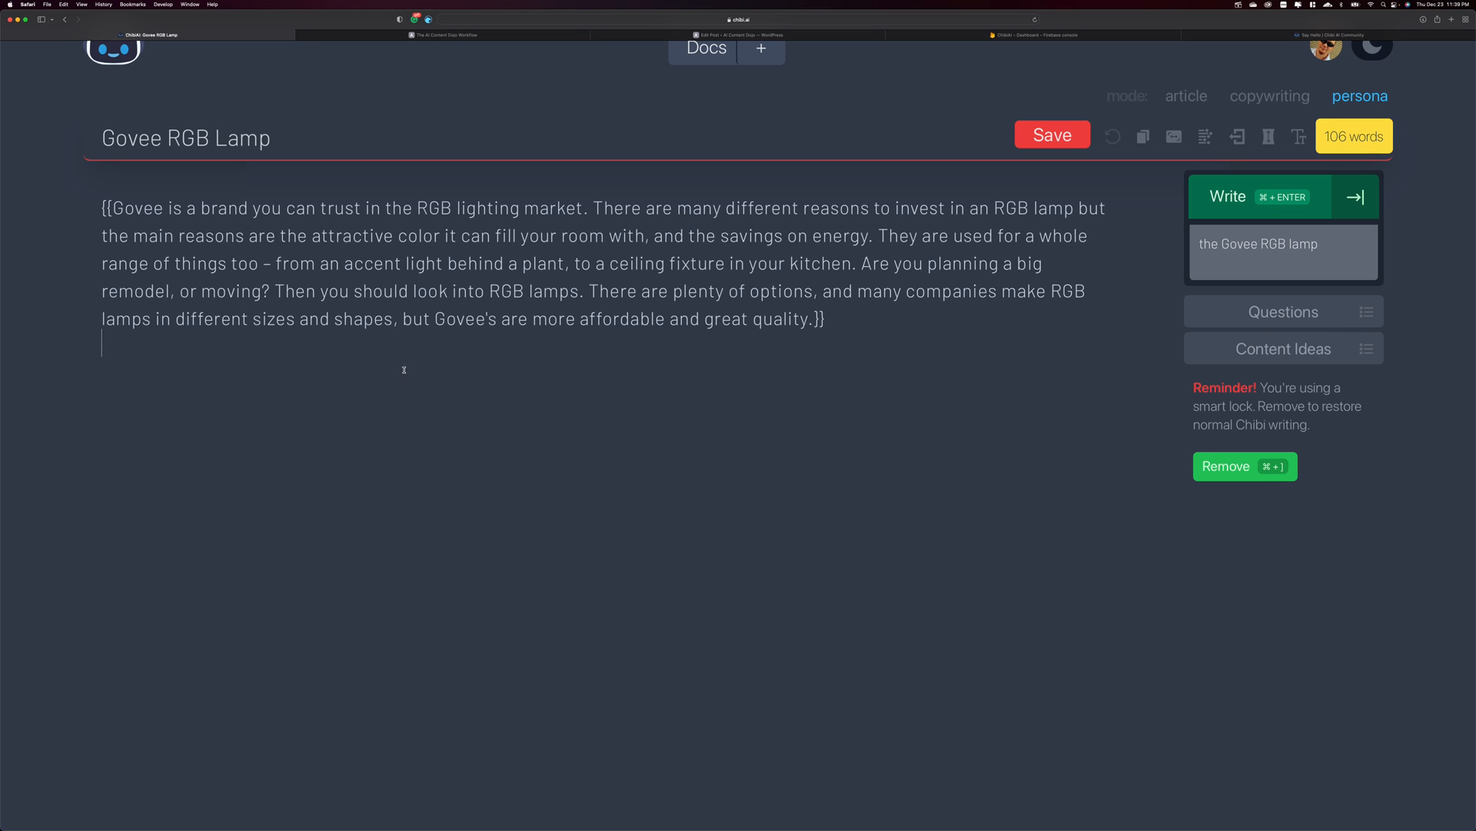
drag(816, 320, 110, 208)
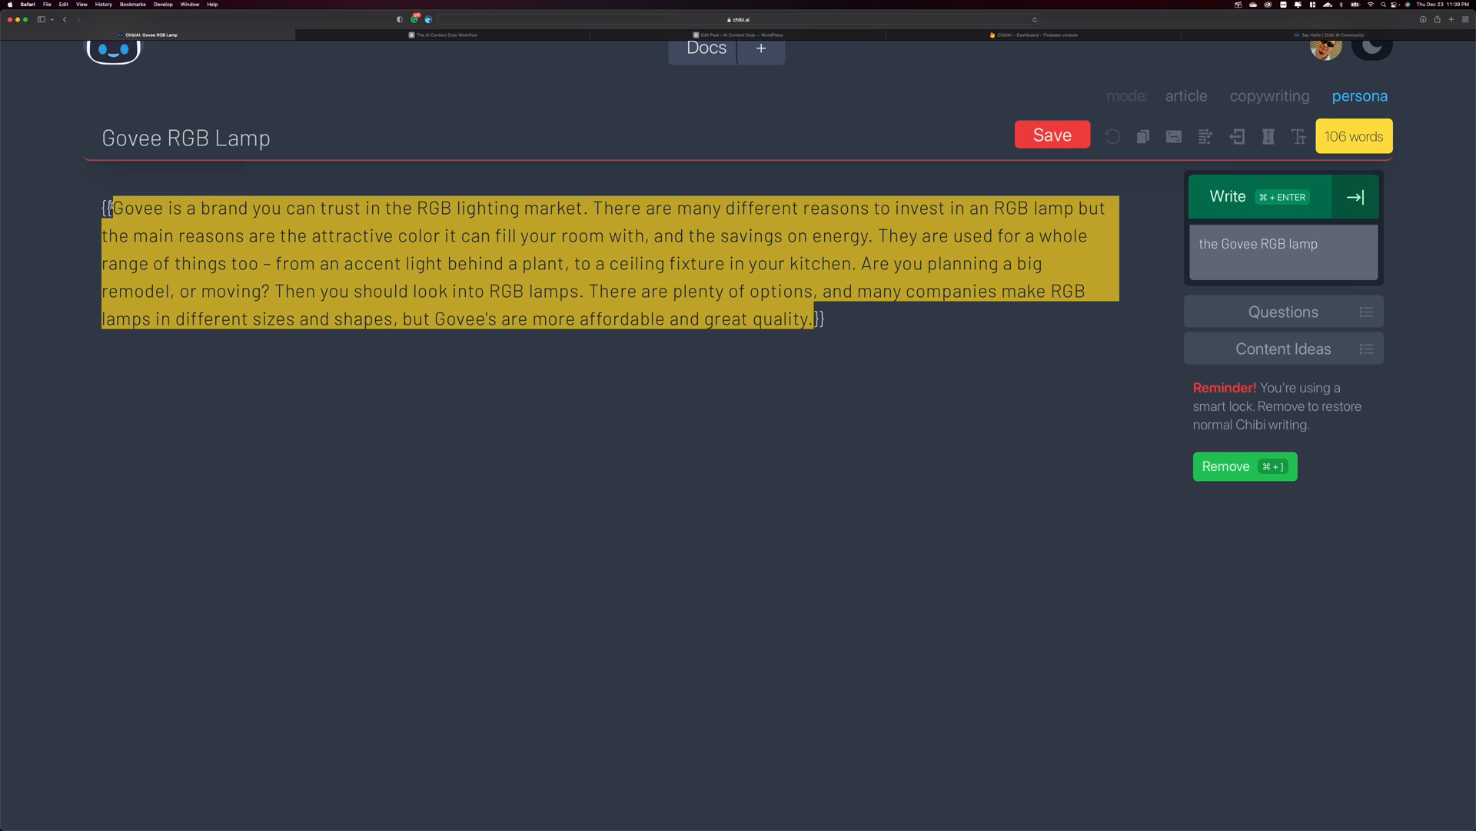